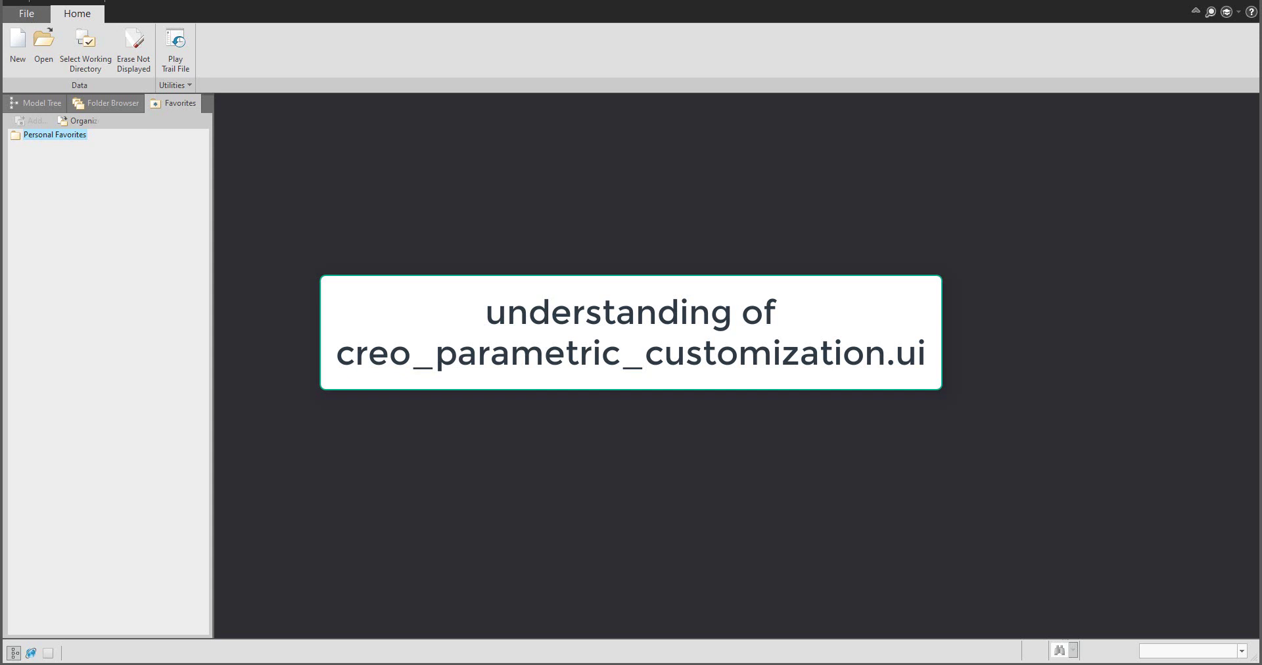
Step: Create a new solid part using the default template
left_click(18, 42)
left_click(704, 469)
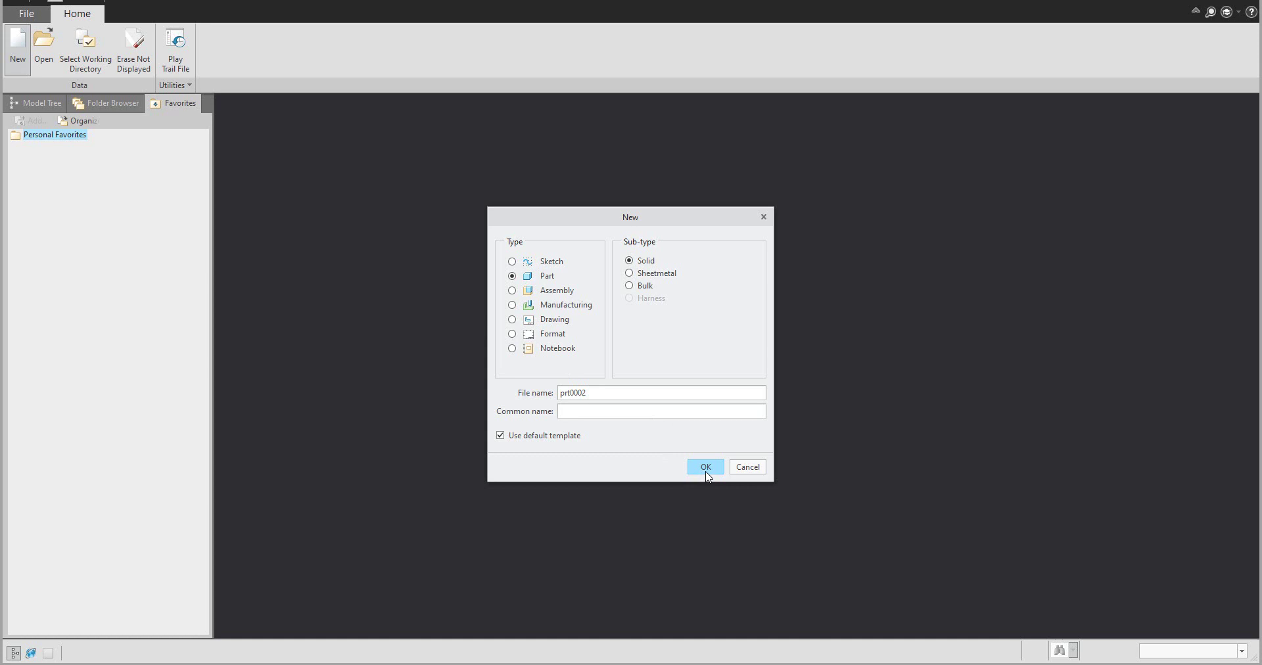
Step: Search the commands for "n-" to locate the N-sided patch command, and clear the search
left_click(1210, 12)
type("n-")
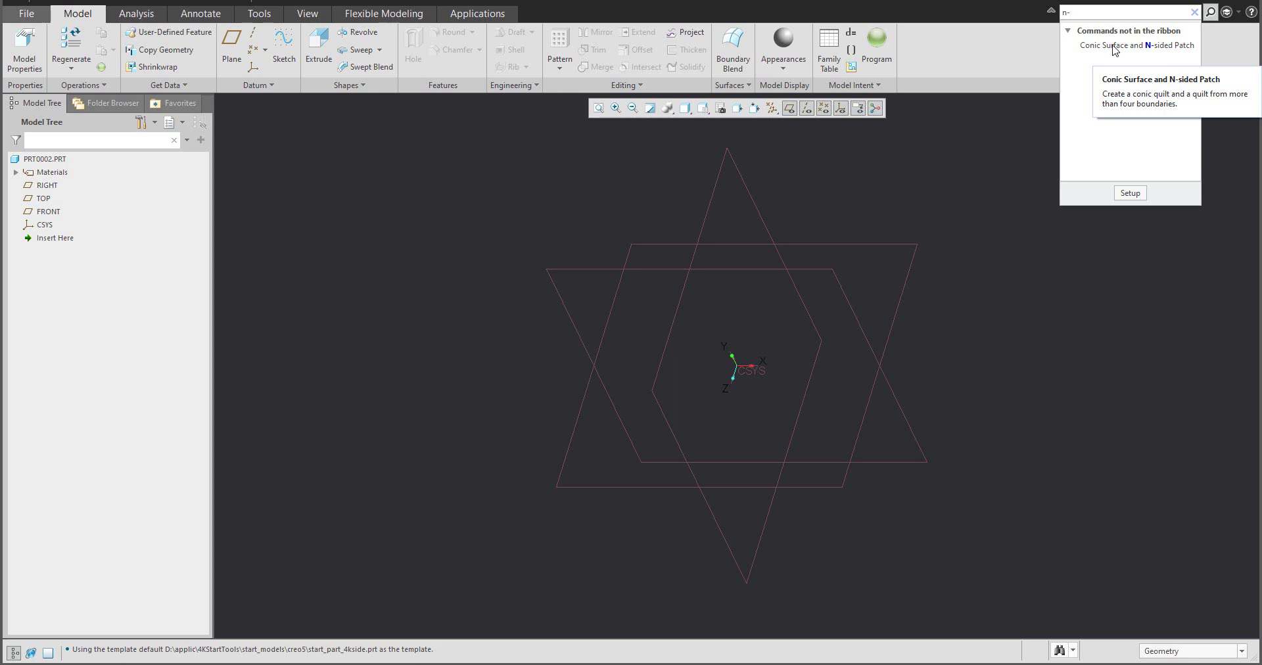
left_click(1117, 12)
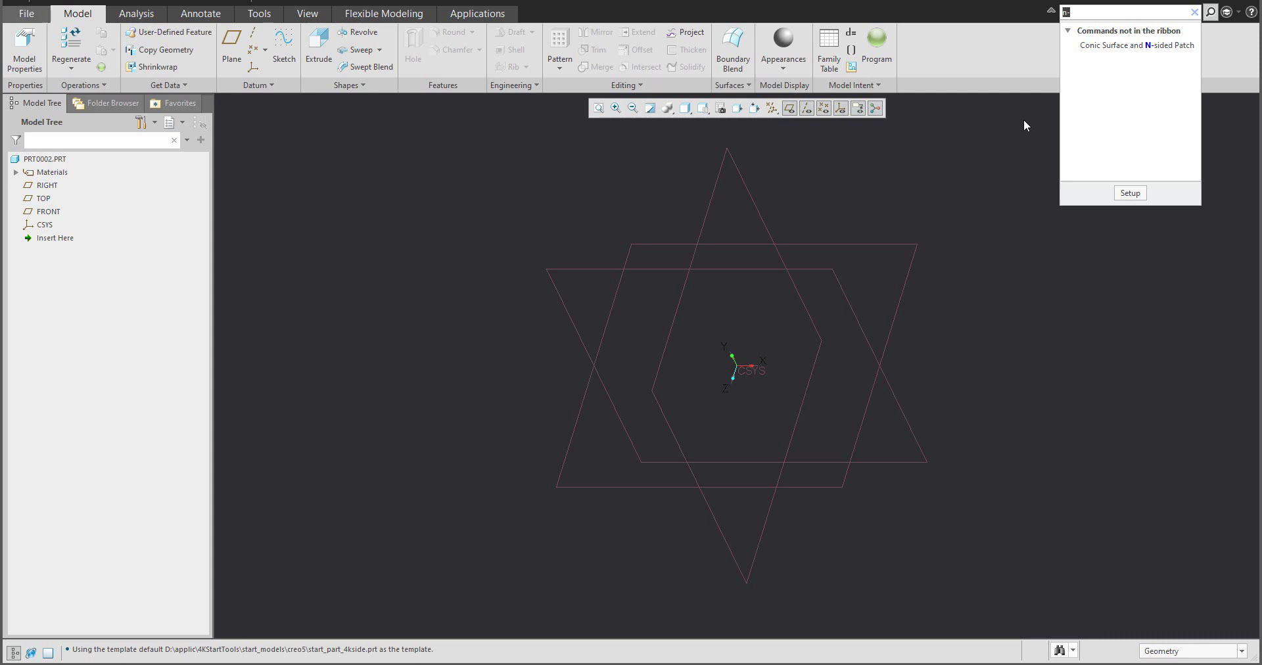
key("BackSpace")
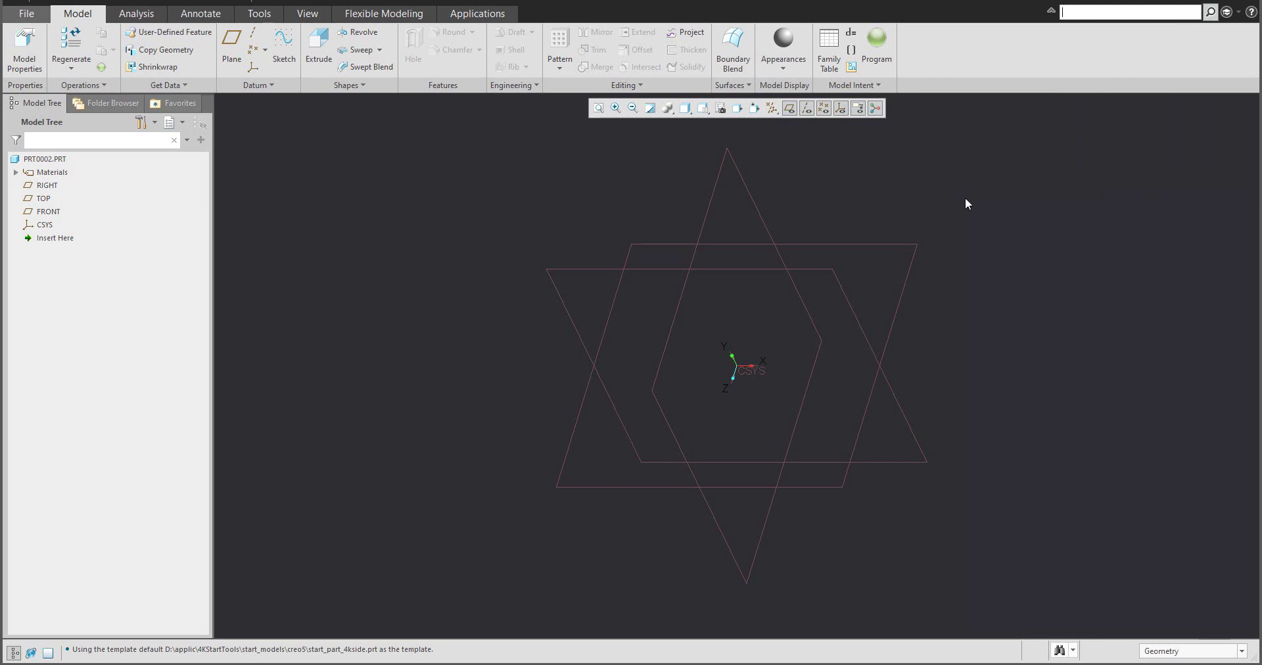
Step: Open the ribbon customization options for the part's Model tab and move the dialog clear of the ribbon
right_click(923, 50)
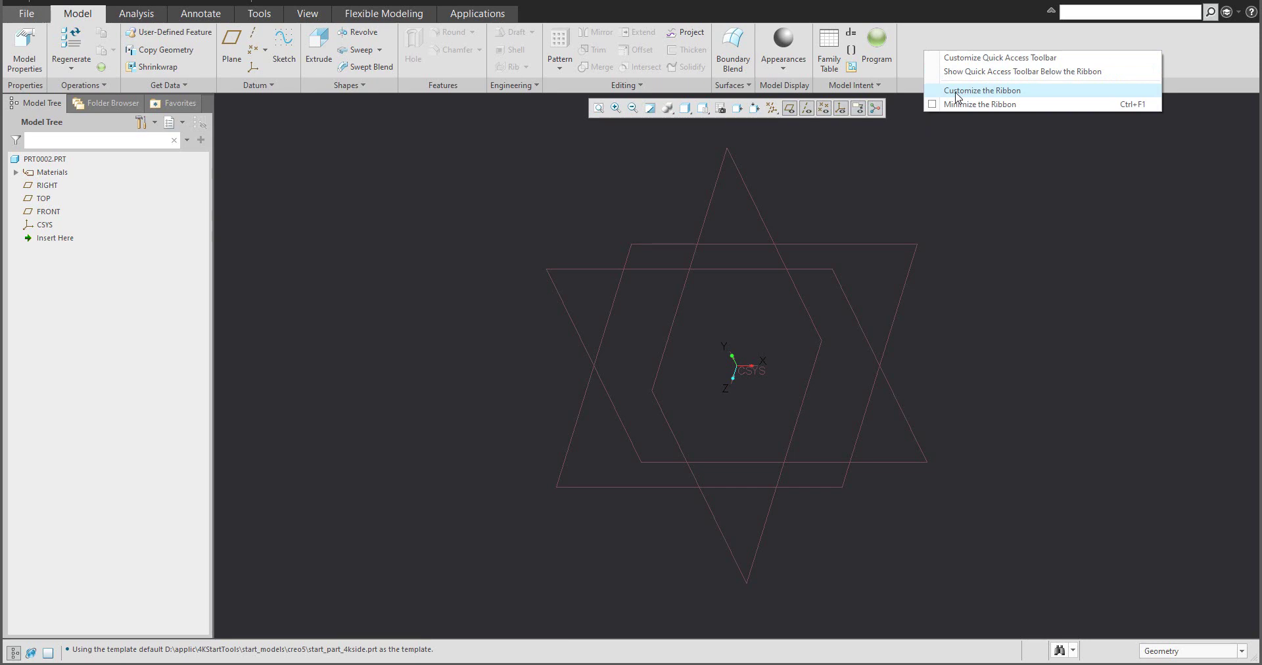
left_click(161, 18)
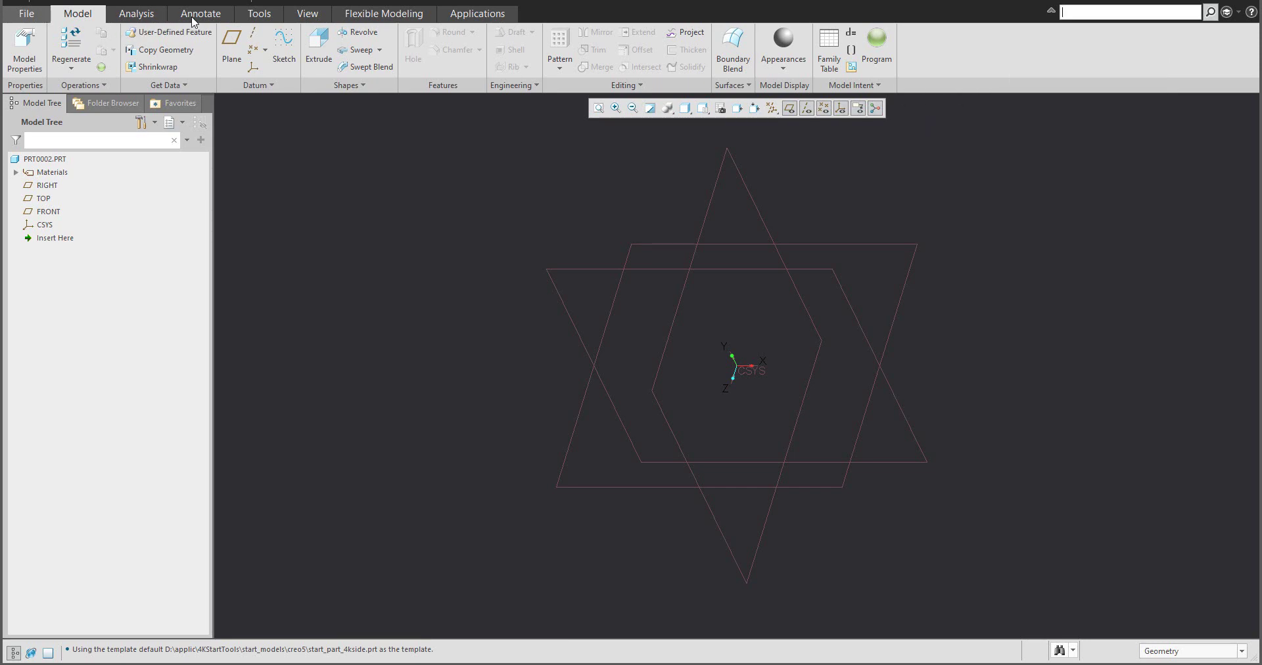
left_click(197, 15)
left_click(77, 14)
right_click(924, 56)
left_click(954, 94)
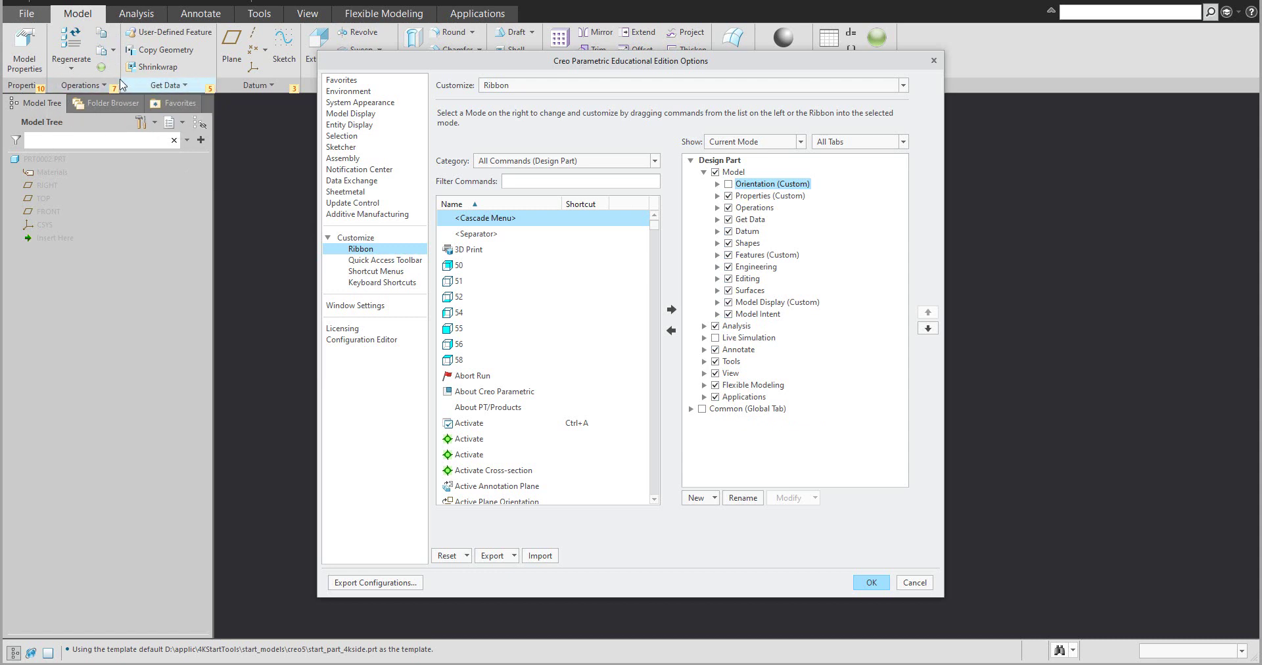
left_click_drag(494, 63, 467, 112)
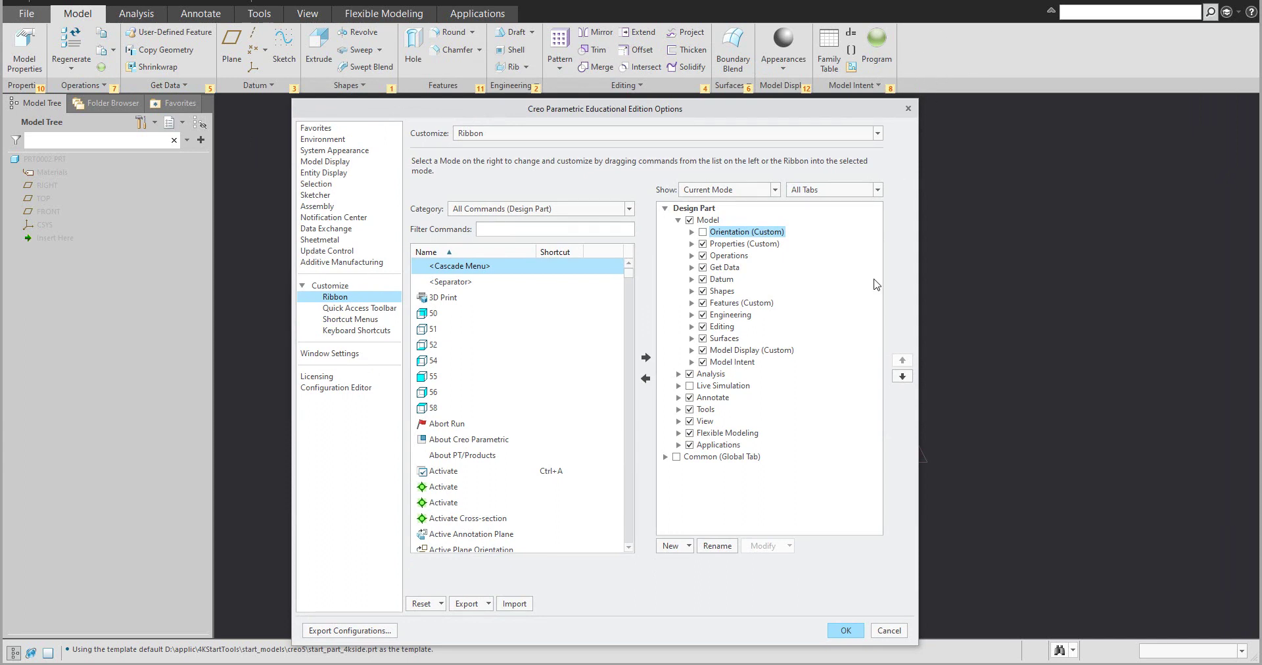
Step: Add a new custom group to the Model tab of the Design Part ribbon
left_click(703, 220)
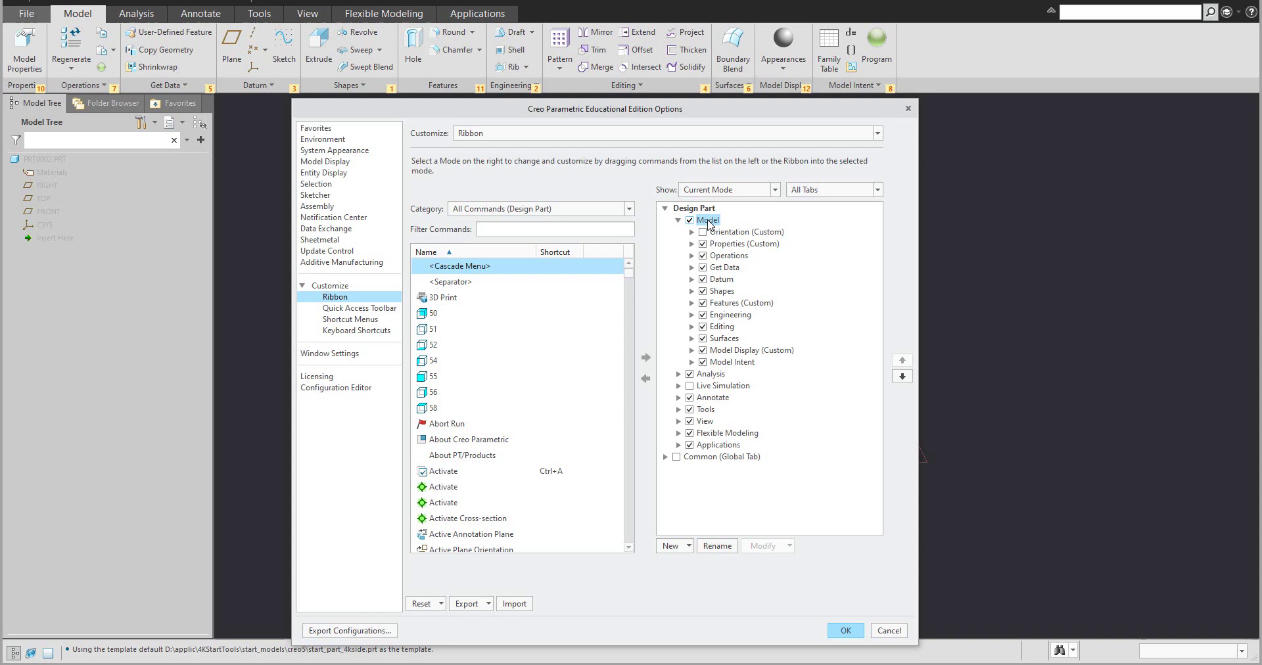
left_click(687, 546)
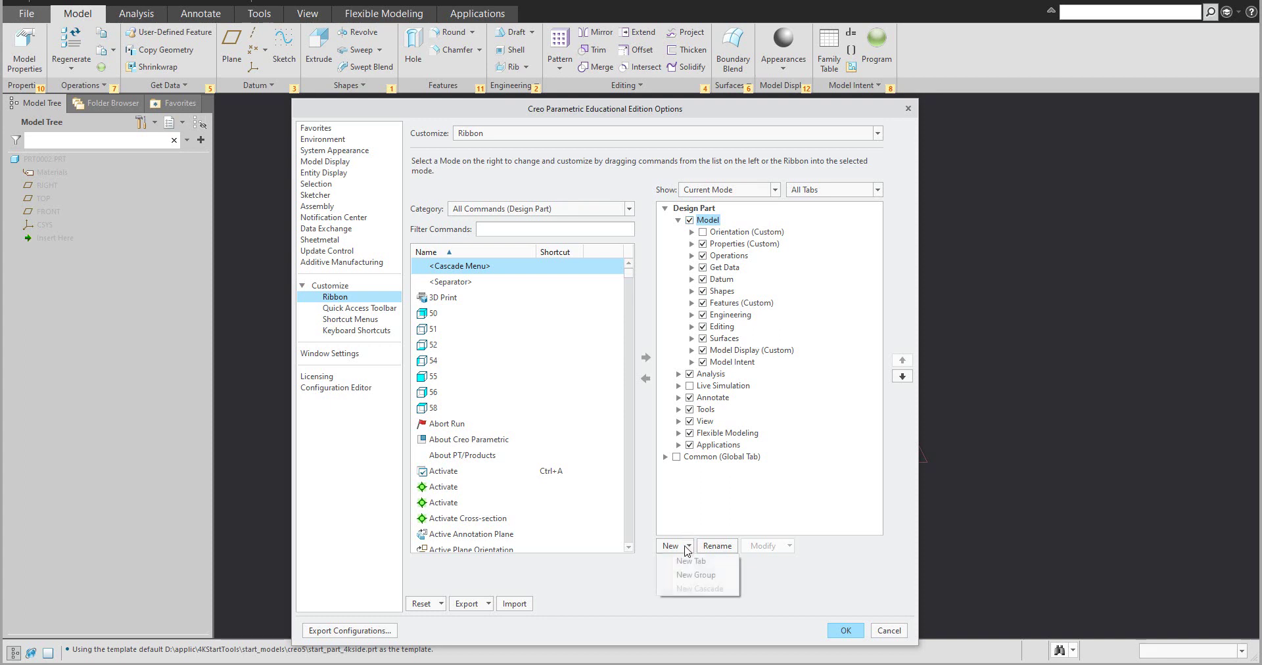
left_click(695, 575)
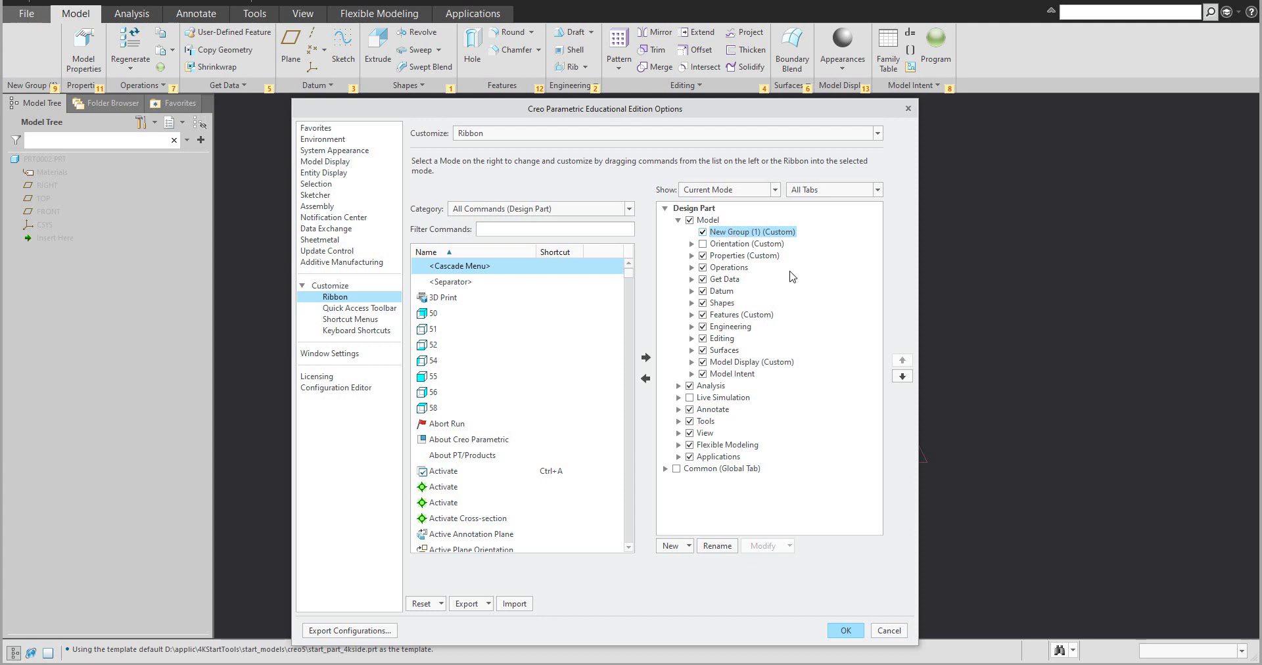
Step: Reorder the new custom group so that it sits between the Shapes and Features groups
left_click(902, 376)
left_click(903, 375)
left_click(902, 376)
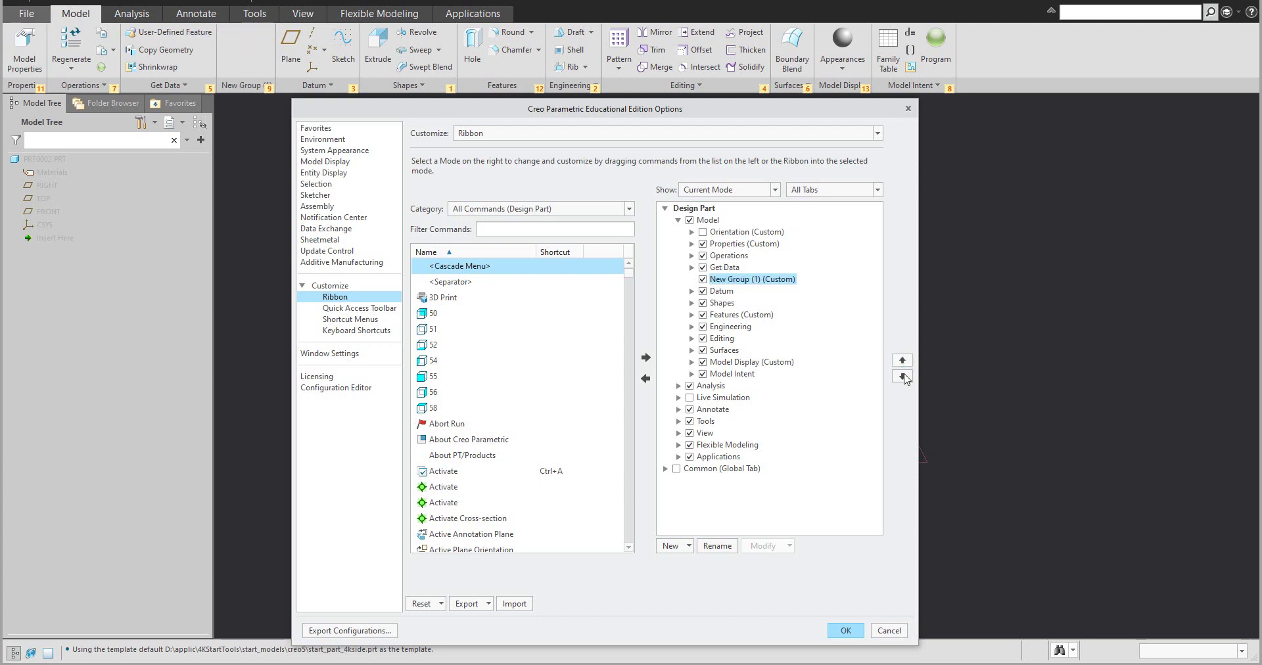
left_click(902, 376)
left_click(902, 376)
left_click(902, 376)
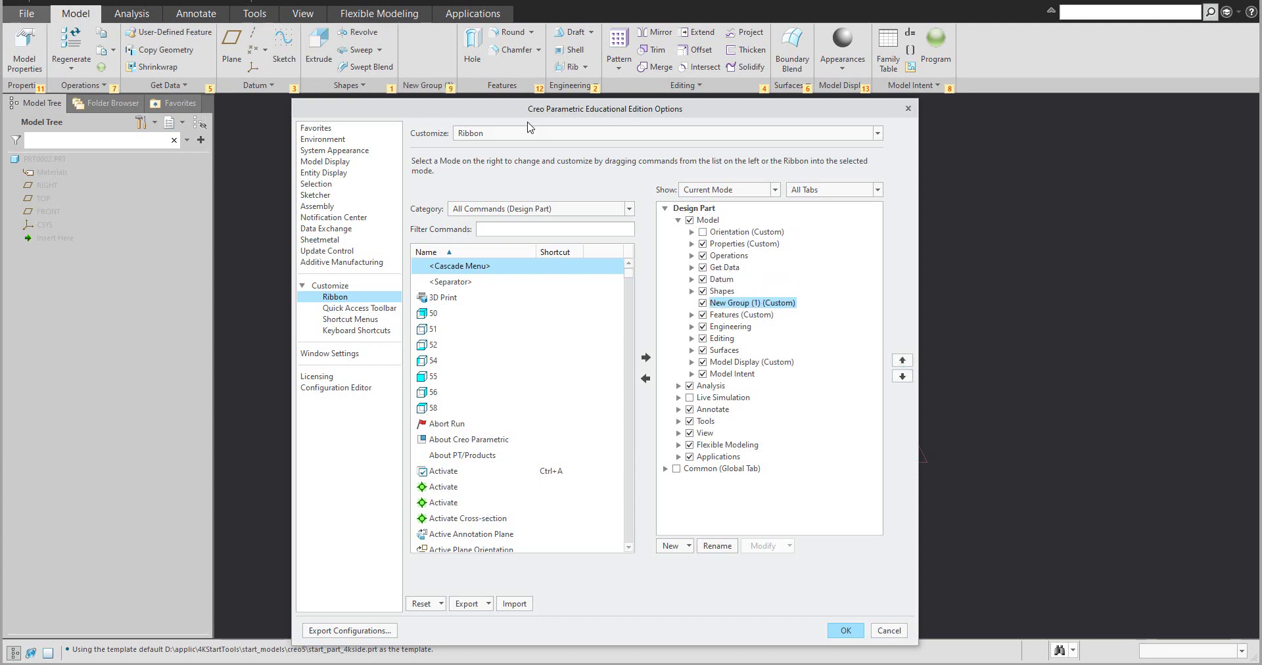
Step: Rename the new custom group as 4Kside
right_click(729, 307)
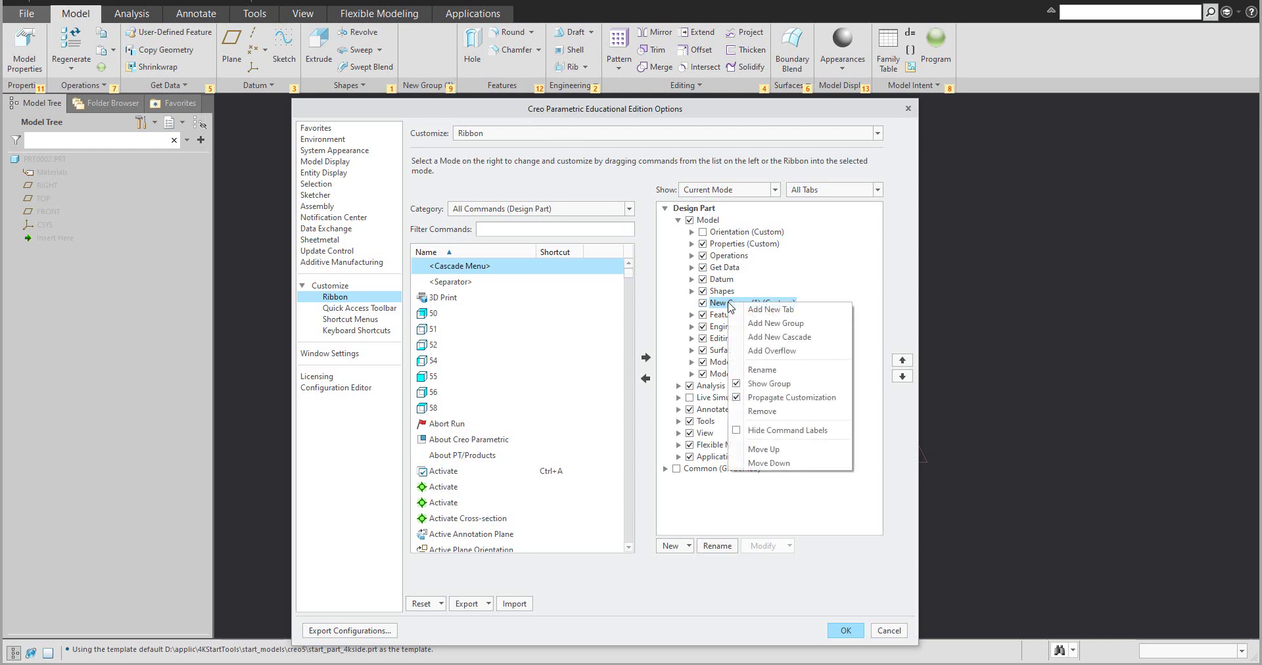
left_click(761, 370)
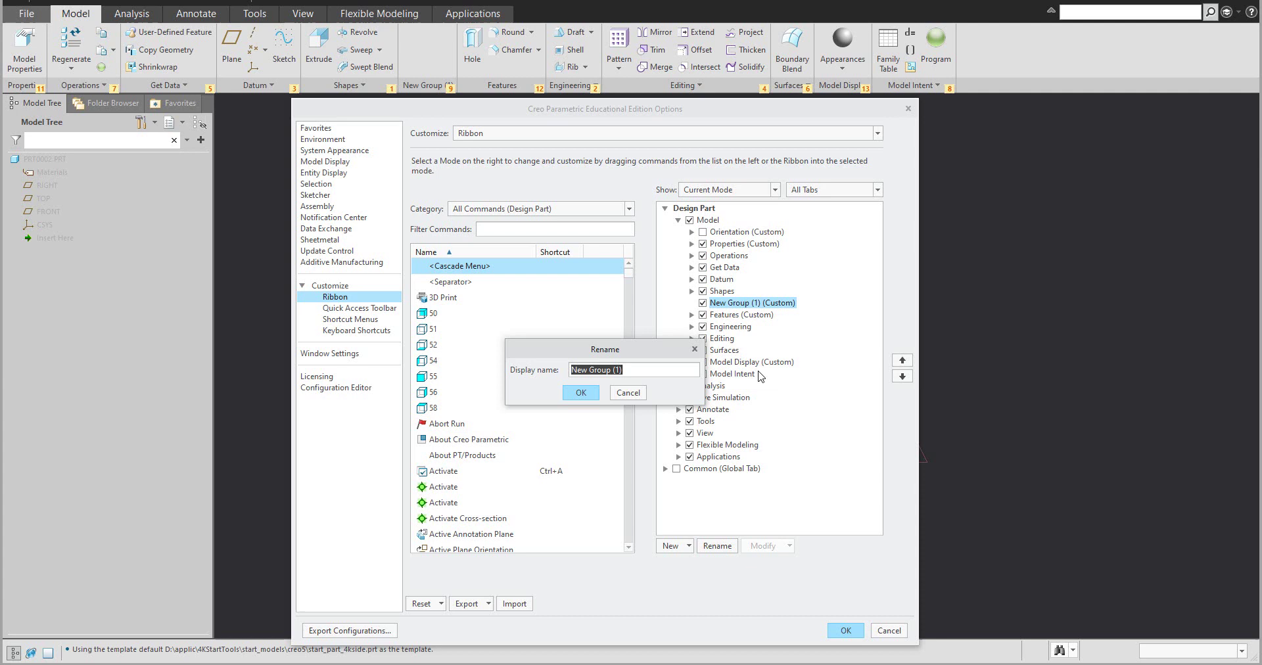
type("4Kside")
key("Return")
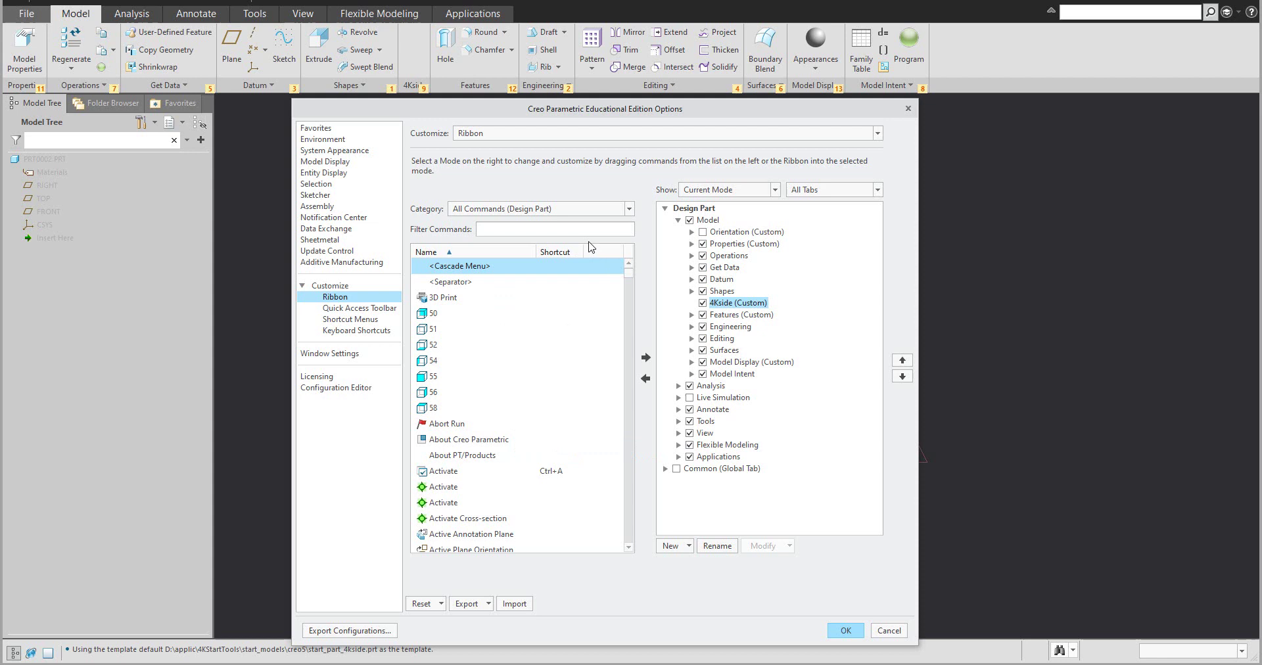
Step: Add the Blend Between Surfaces command from All Commands (Design Part) to the 4Kside group
left_click(591, 210)
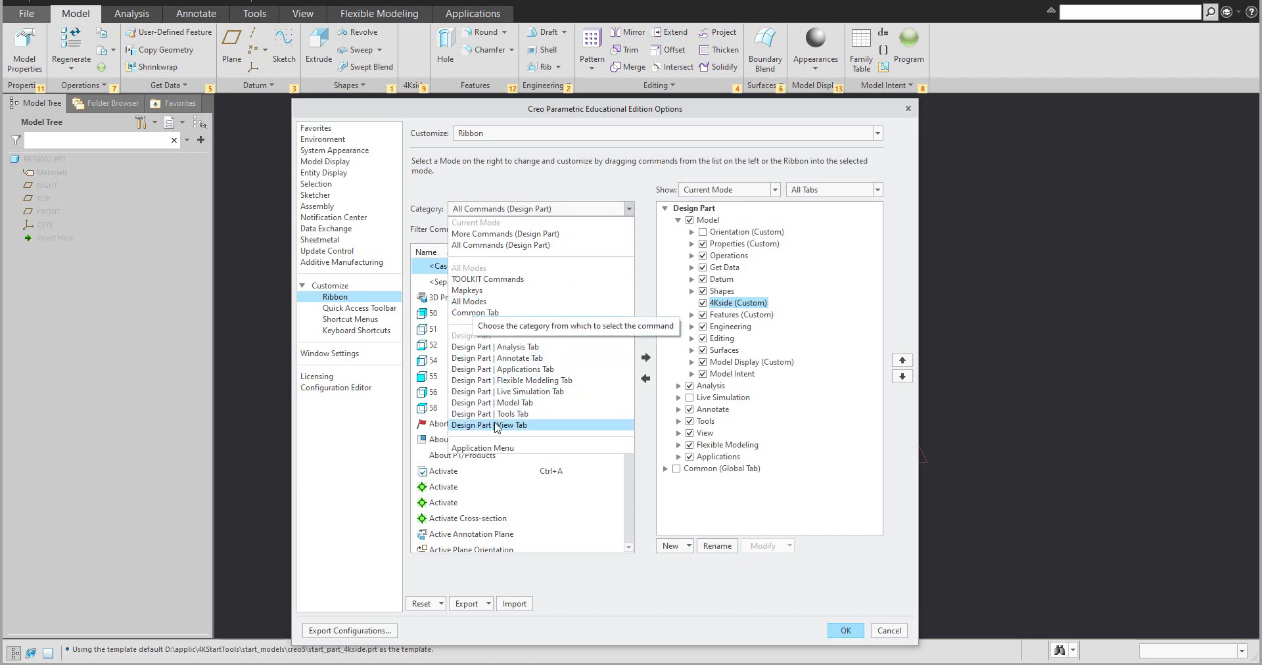
left_click(496, 245)
scroll(506, 385, "down", 10)
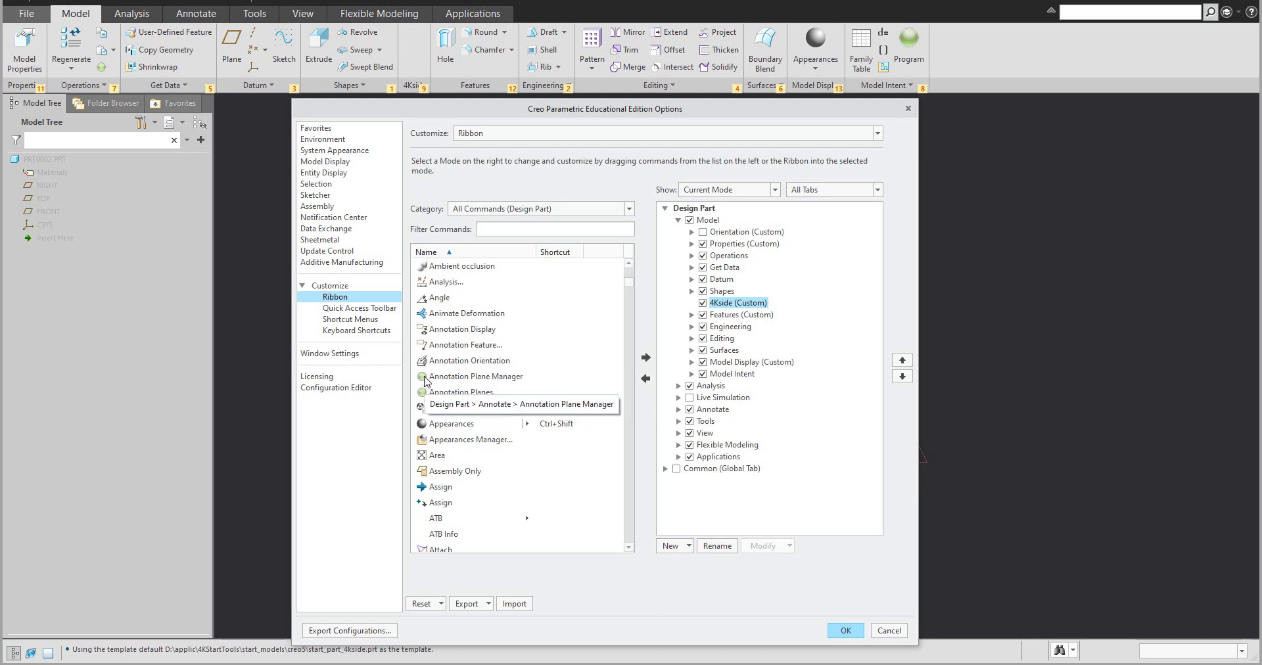
scroll(424, 381, "down", 2)
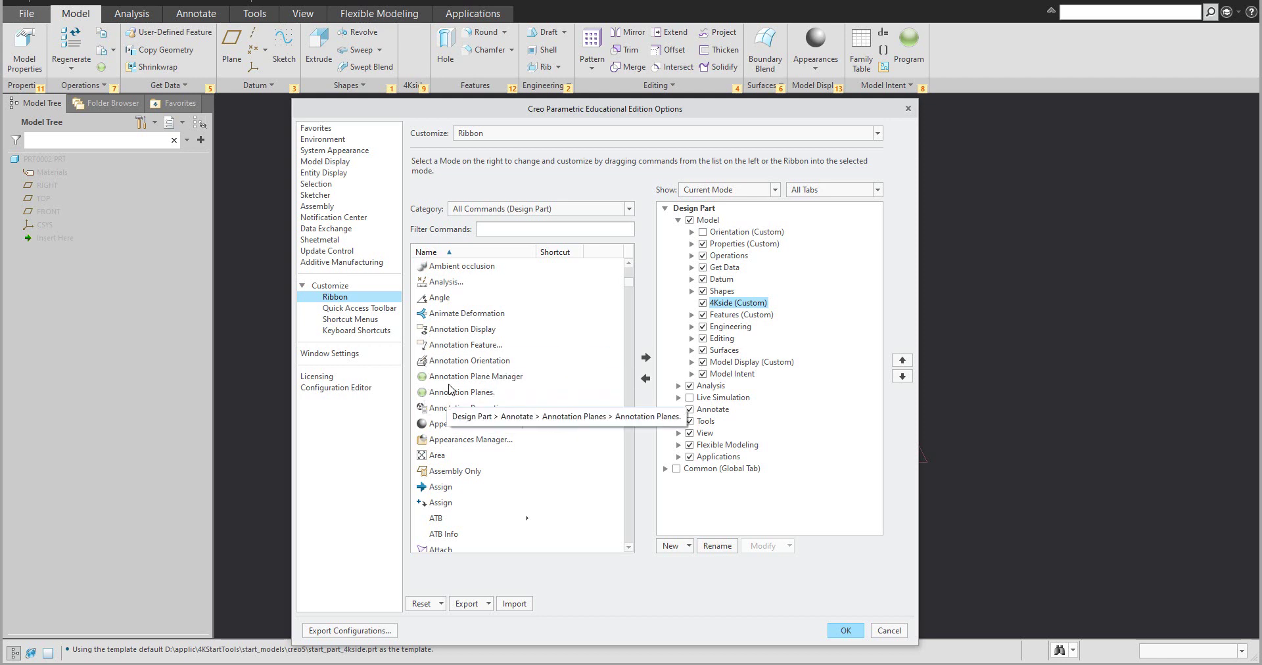
scroll(450, 422, "down", 6)
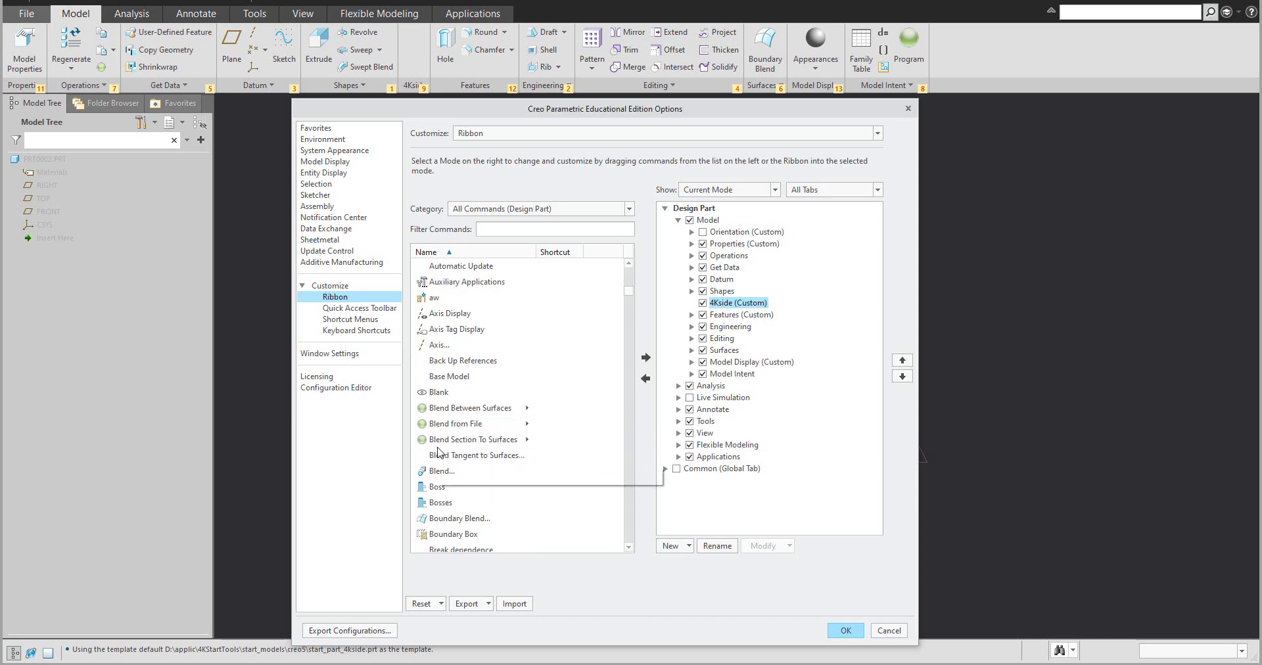
left_click(470, 441)
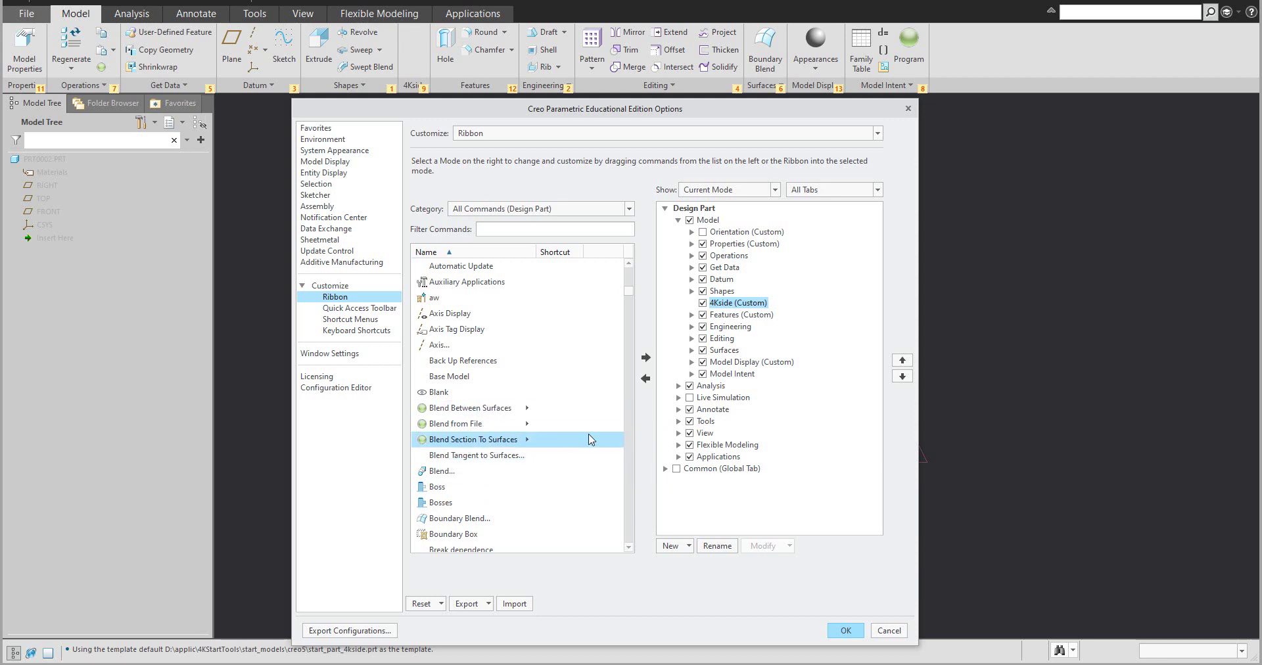
left_click(493, 424)
left_click(645, 357)
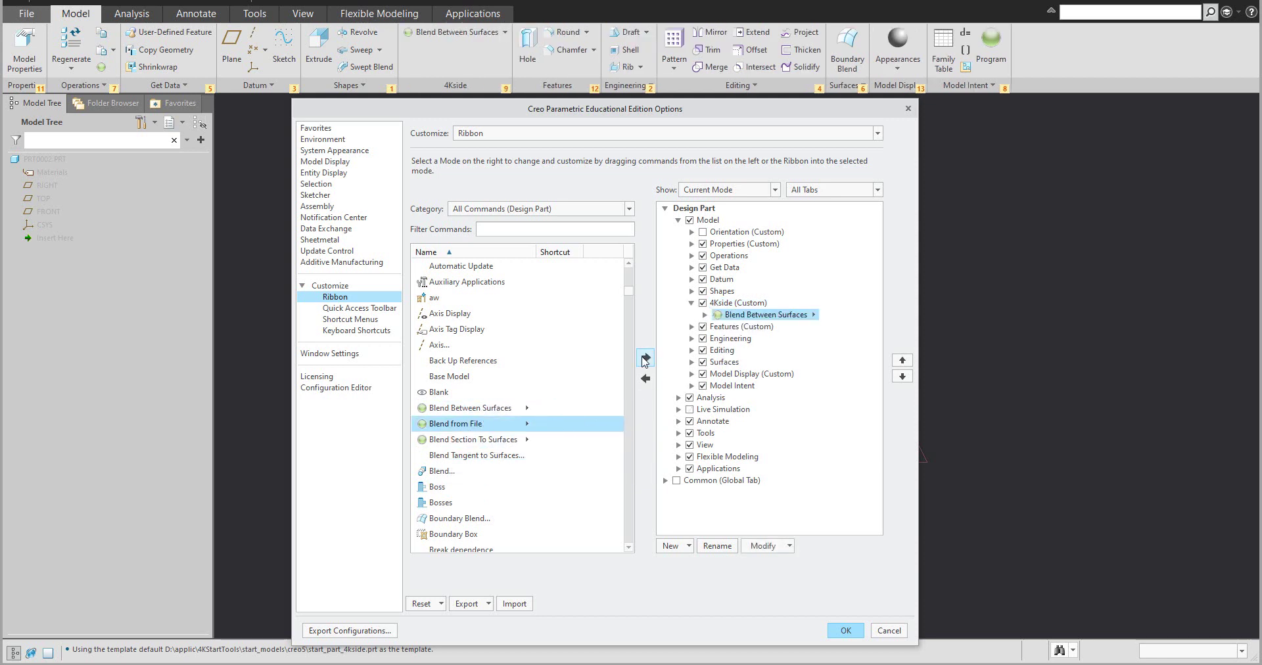
Step: Try adding Blend from File and Blend Section To Surfaces after Blend Between Surfaces, and check the resulting cascade on the ribbon
left_click(645, 358)
left_click(645, 359)
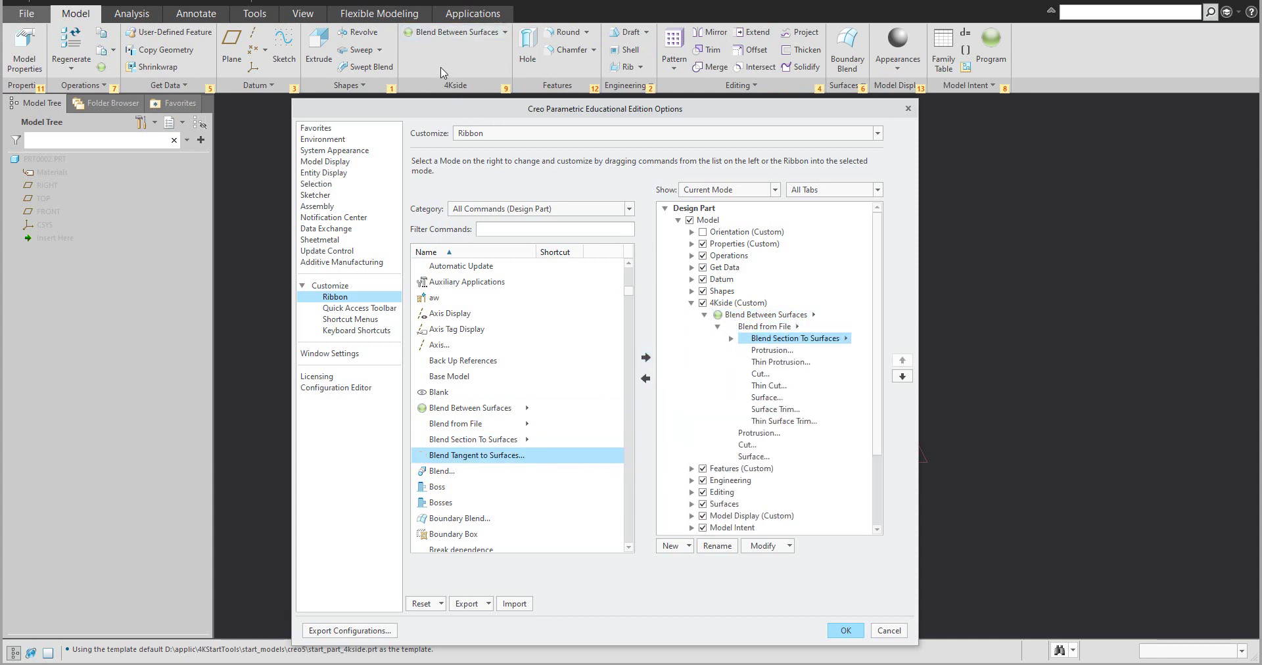
left_click(493, 34)
mouse_move(460, 50)
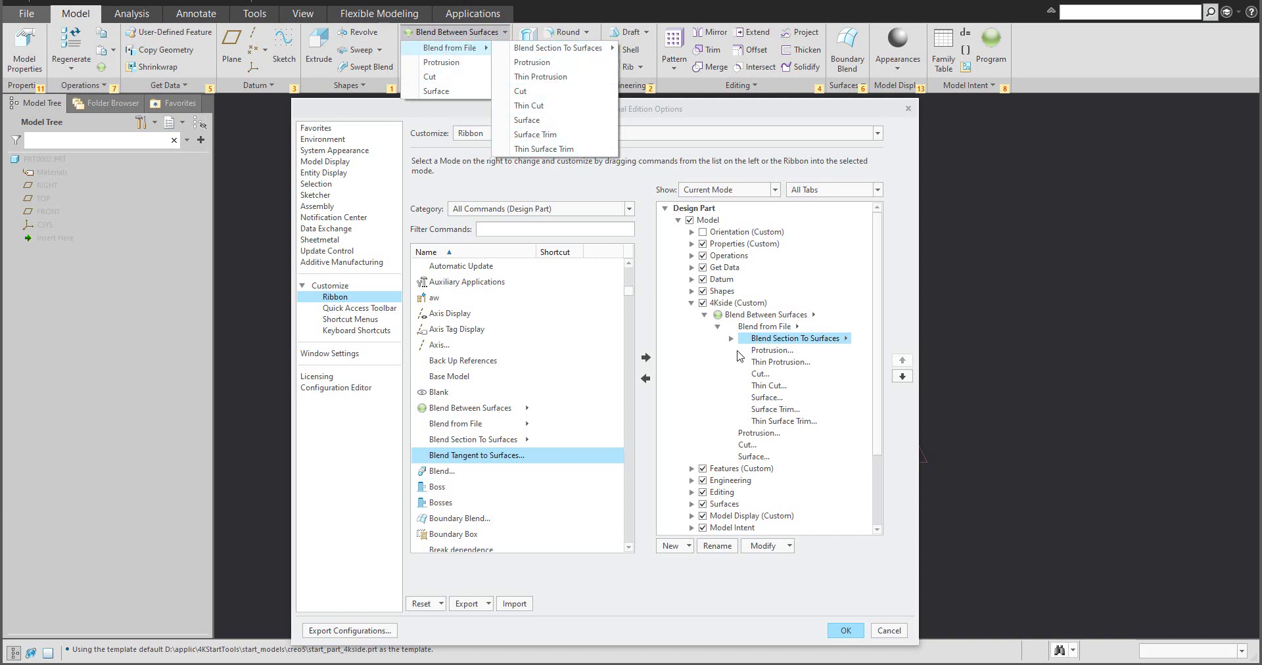
Step: Remove the nested Blend Section To Surfaces and Blend from File entries from the Blend Between Surfaces cascade
left_click(751, 335)
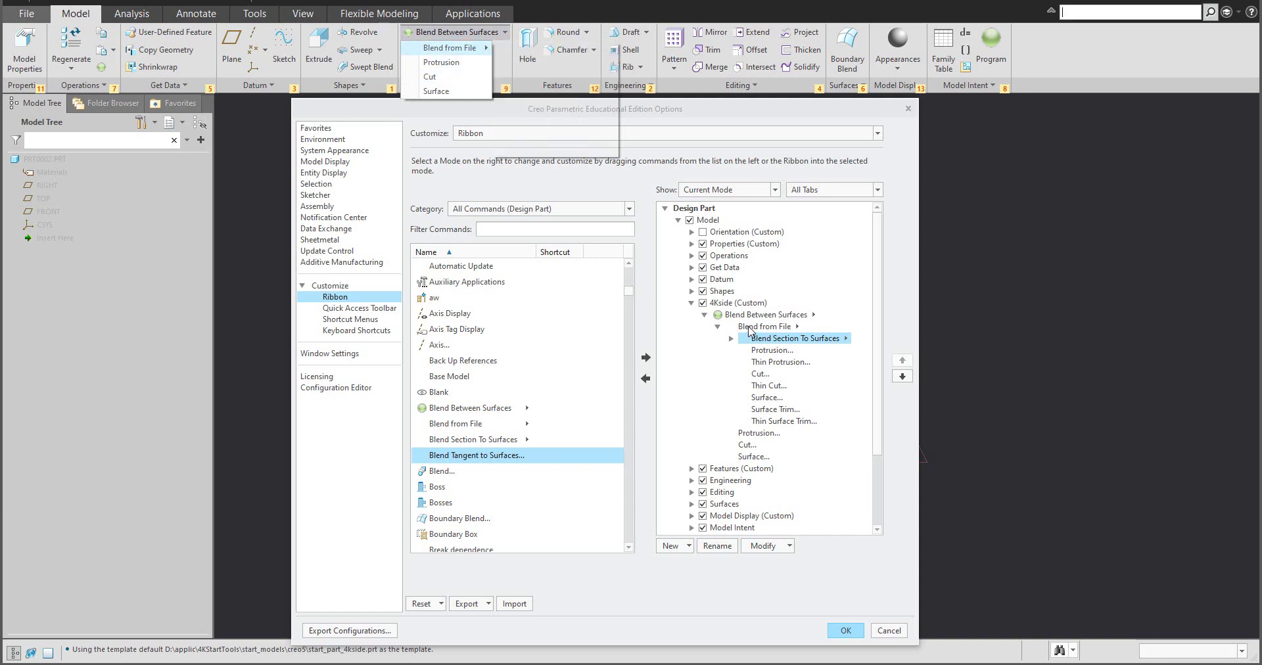
left_click(645, 379)
left_click(747, 328)
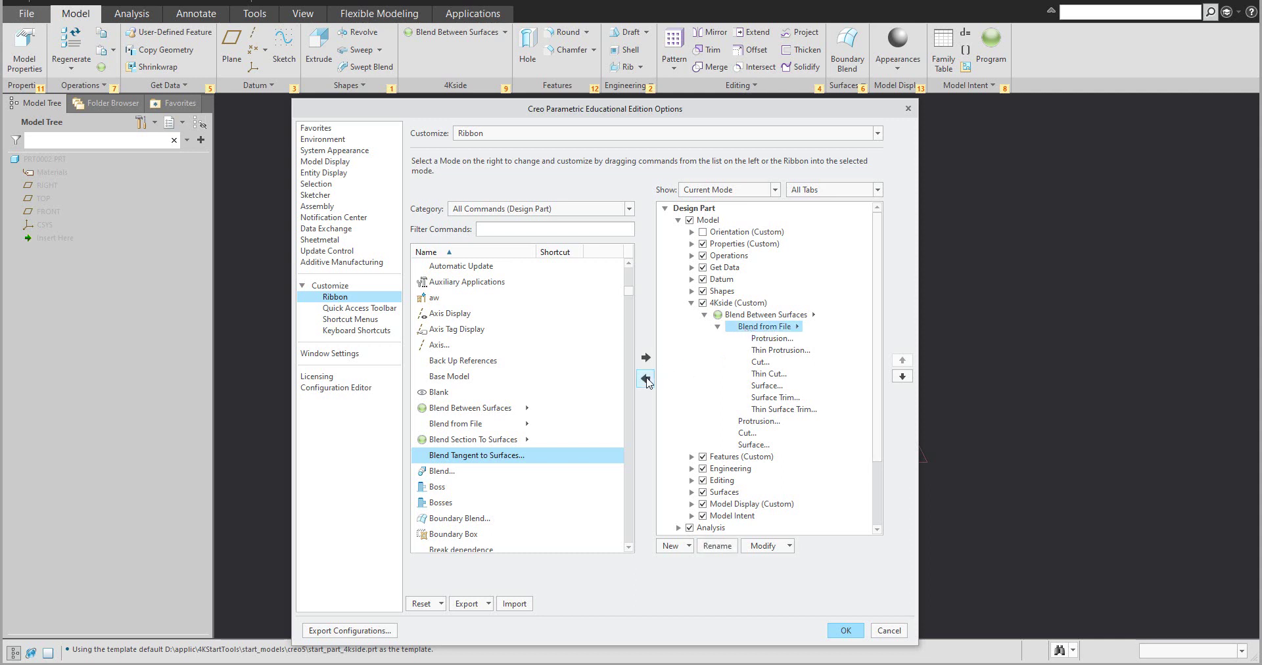
left_click(645, 379)
Step: Add Blend from File and Blend Section To Surfaces directly under the 4Kside group and check its commands on the ribbon
left_click(726, 304)
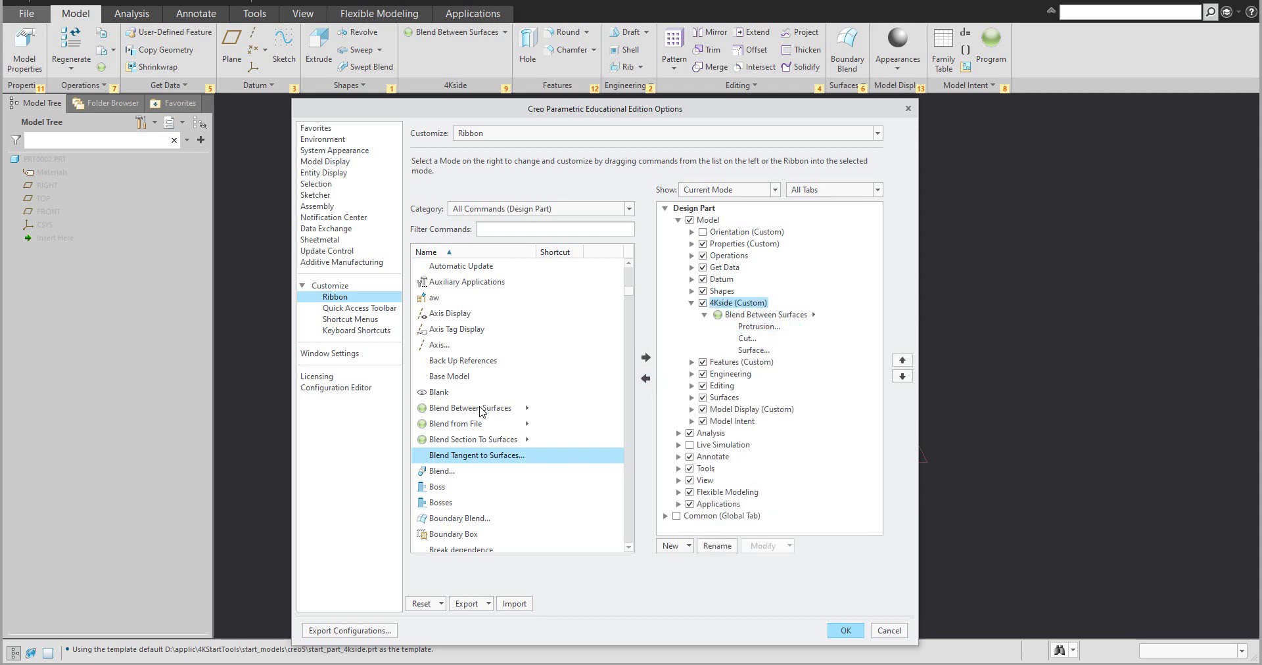
left_click(464, 423)
left_click(646, 358)
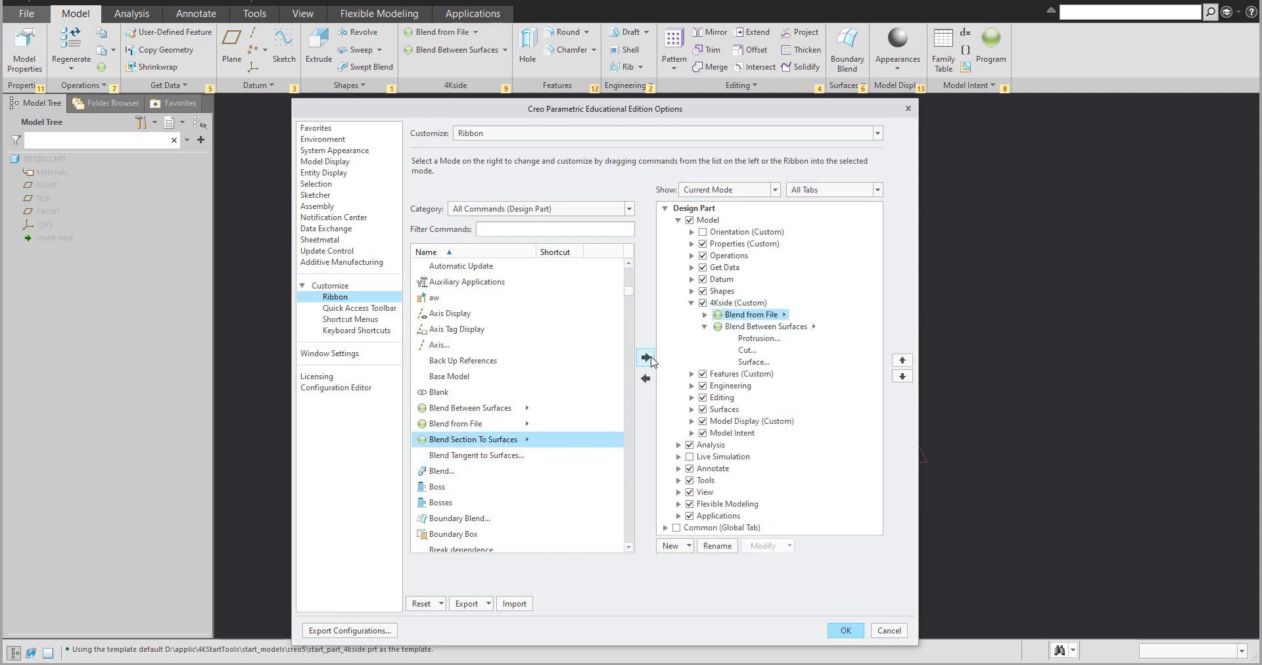
left_click(720, 305)
left_click(459, 427)
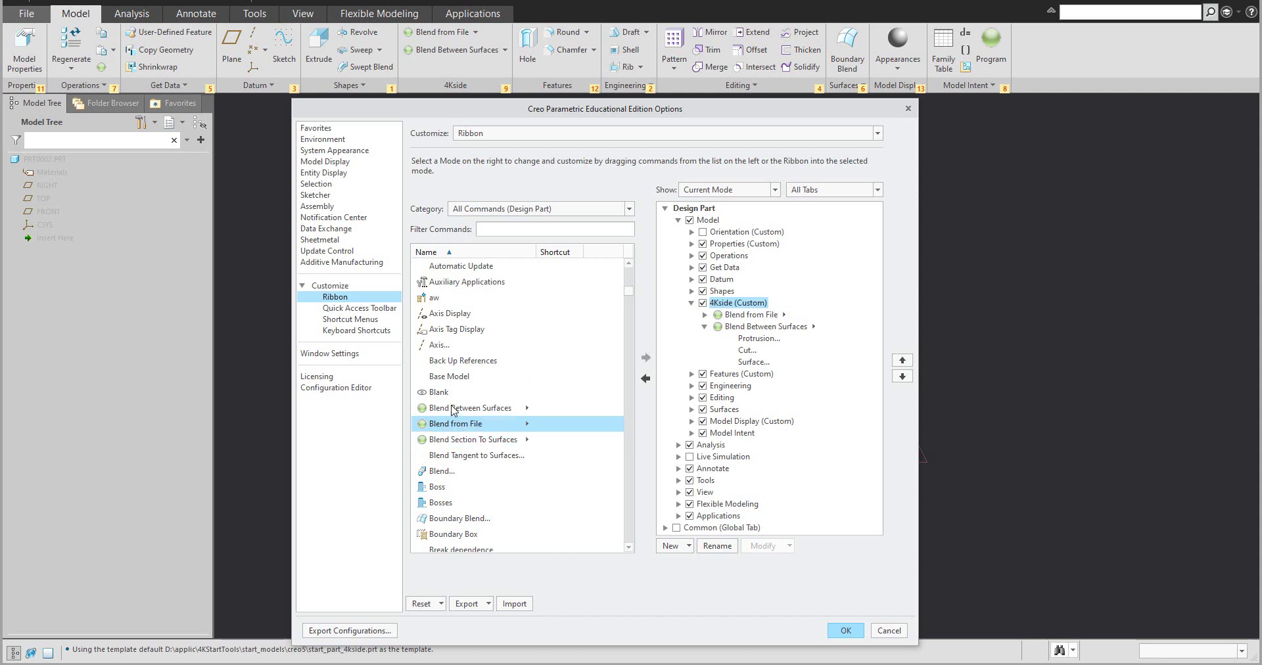
left_click(451, 442)
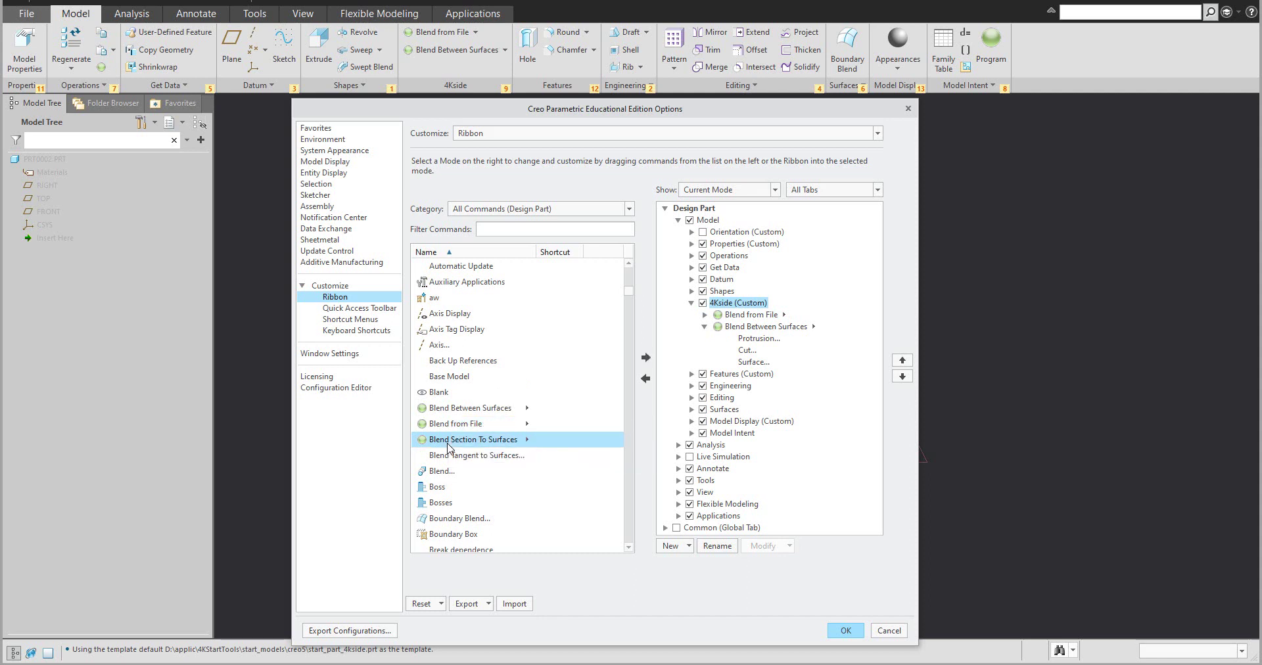
left_click(646, 358)
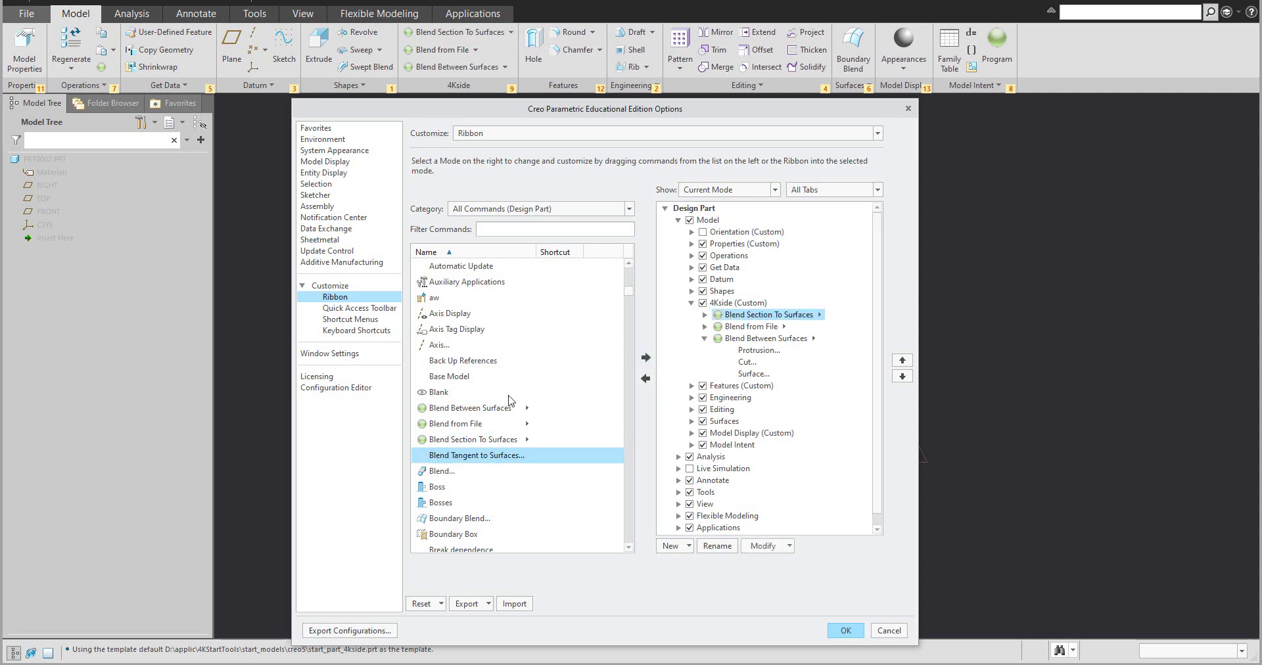
left_click(443, 67)
left_click(443, 67)
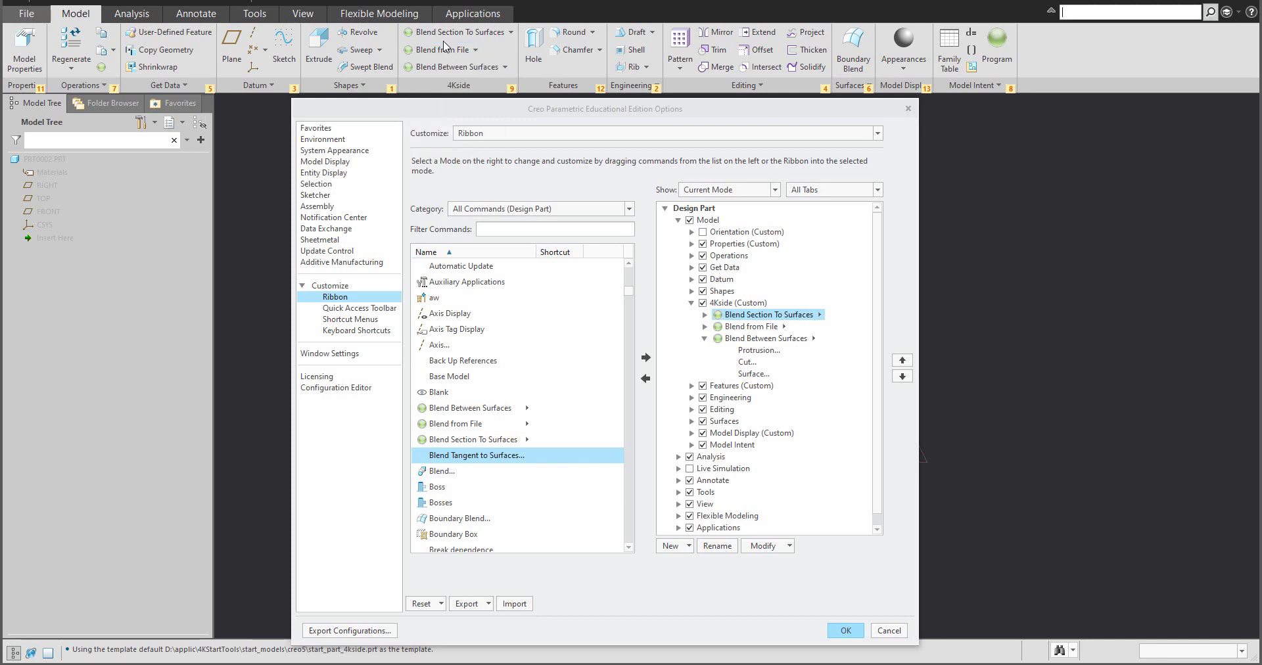
left_click(448, 33)
left_click(448, 34)
Step: Try adding the Conic Surface and N-sided command to the 4Kside group while Blend Section To Surfaces is selected
scroll(479, 450, "down", 3)
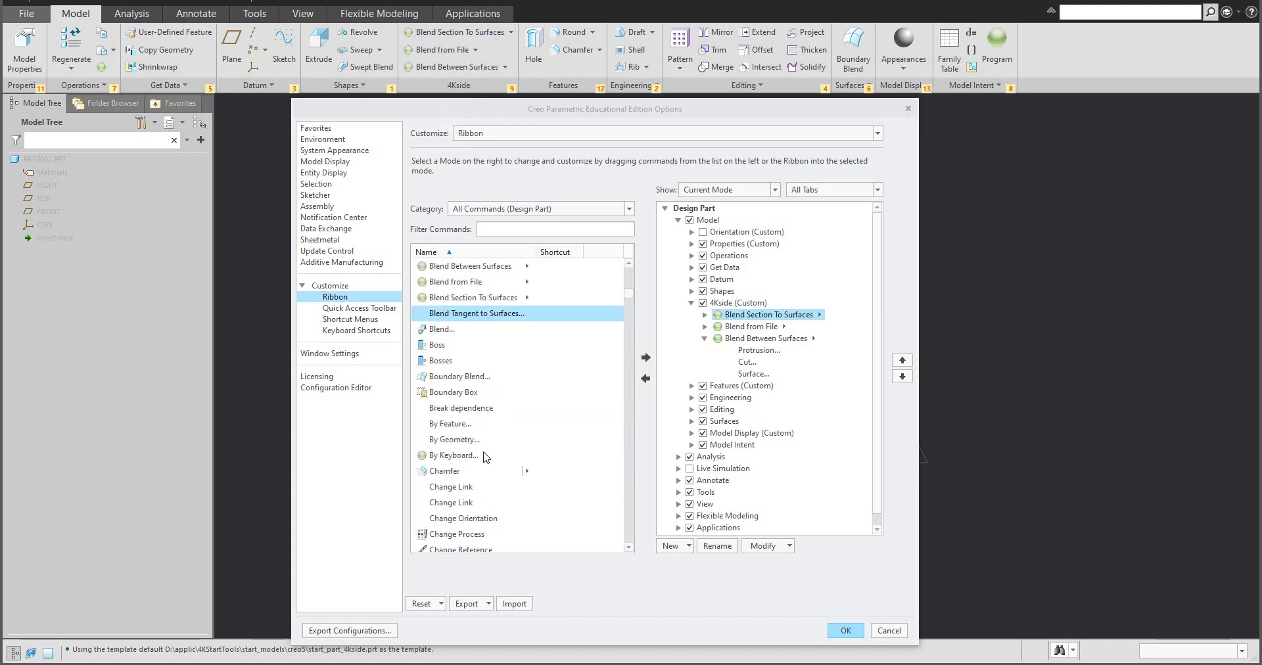
scroll(486, 458, "down", 5)
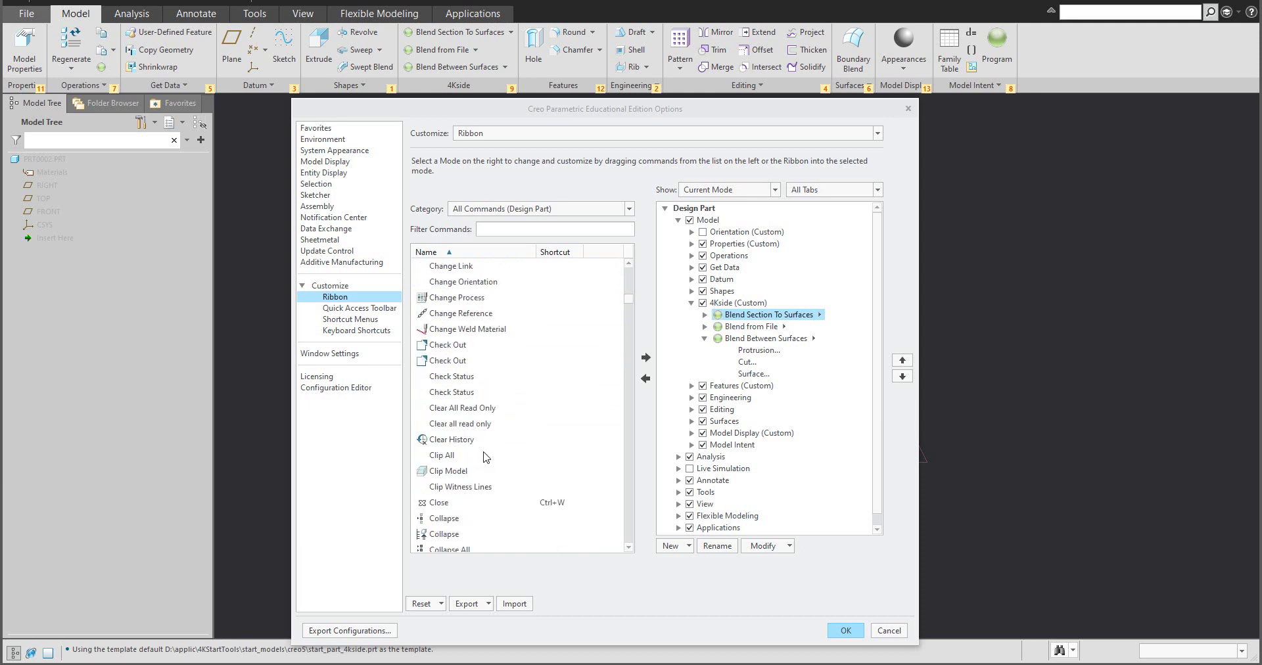
scroll(486, 458, "down", 4)
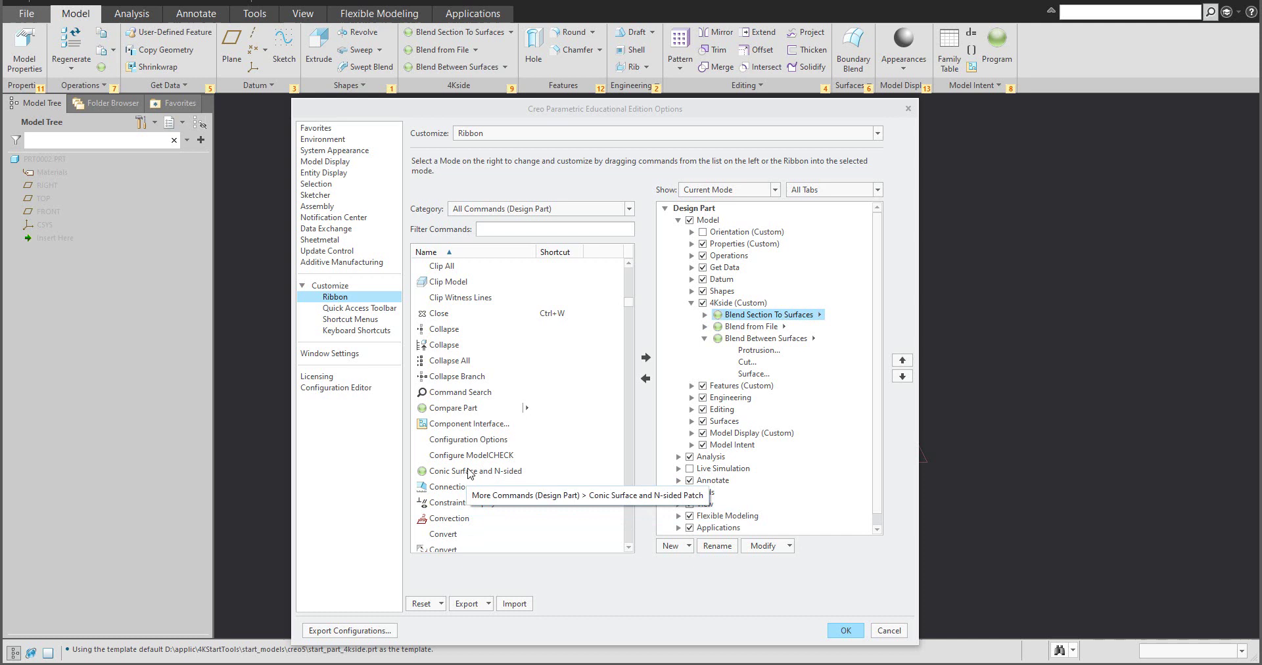
left_click(468, 472)
scroll(497, 502, "down", 3)
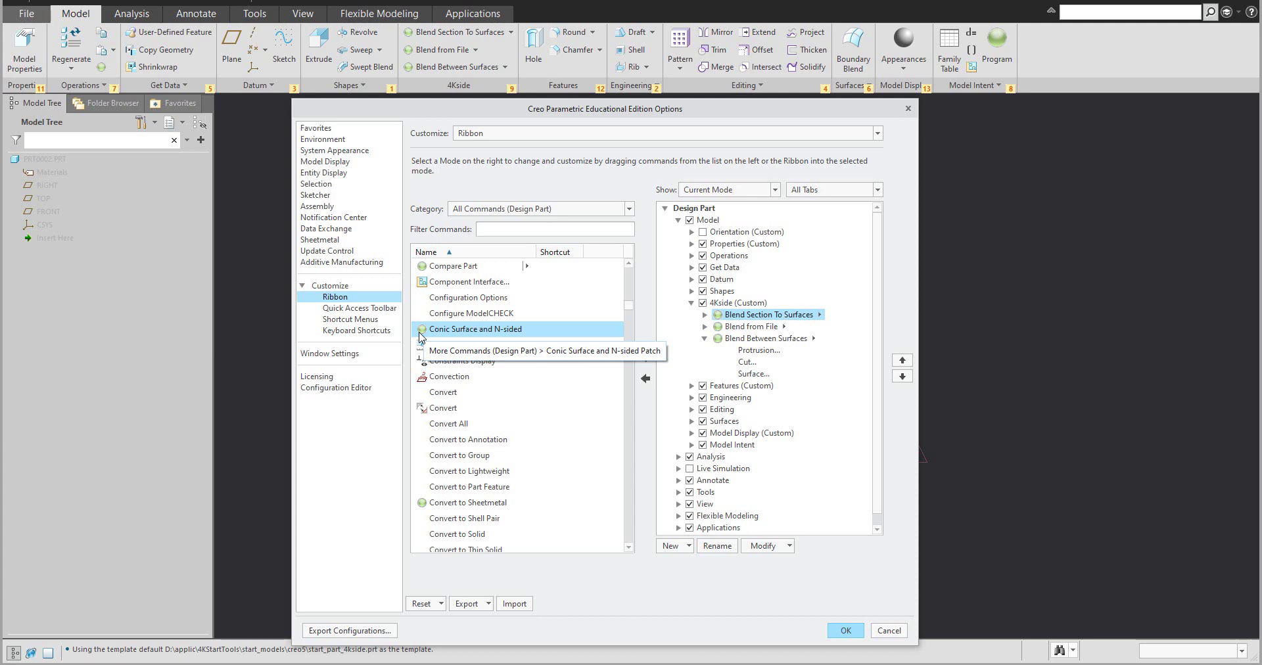
left_click(647, 358)
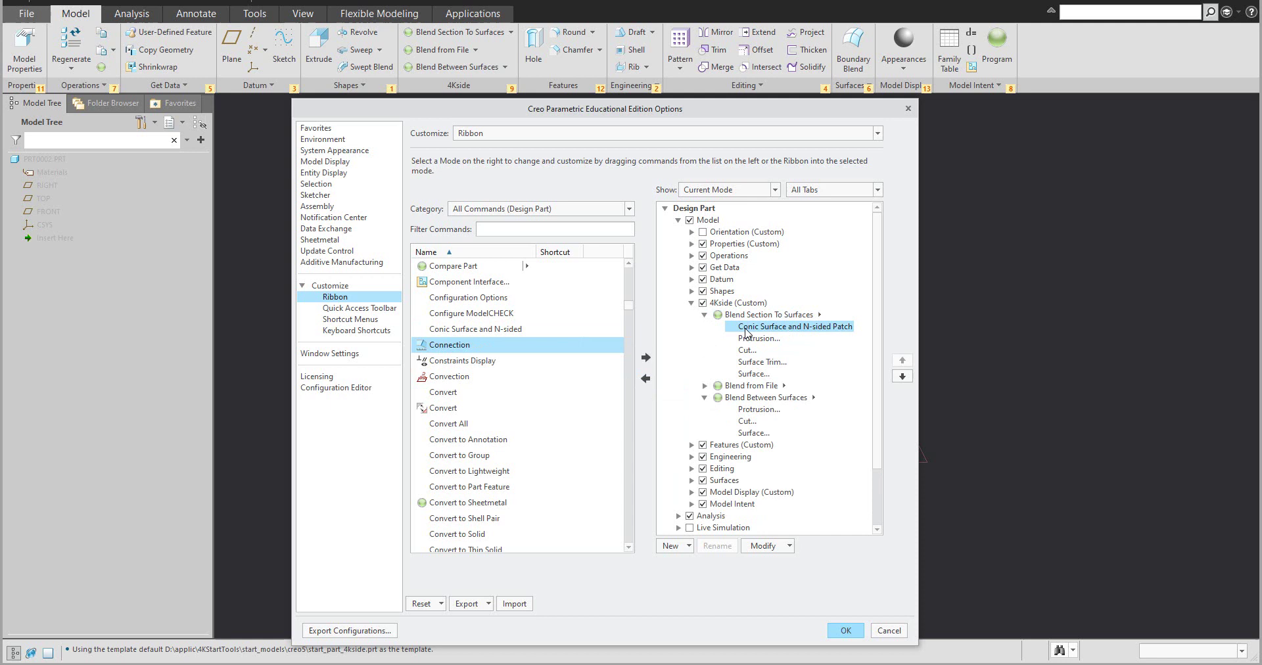
Step: Remove the nested Conic Surface and N-sided Patch entry and the mistakenly added Connection command from the 4Kside group
left_click(646, 378)
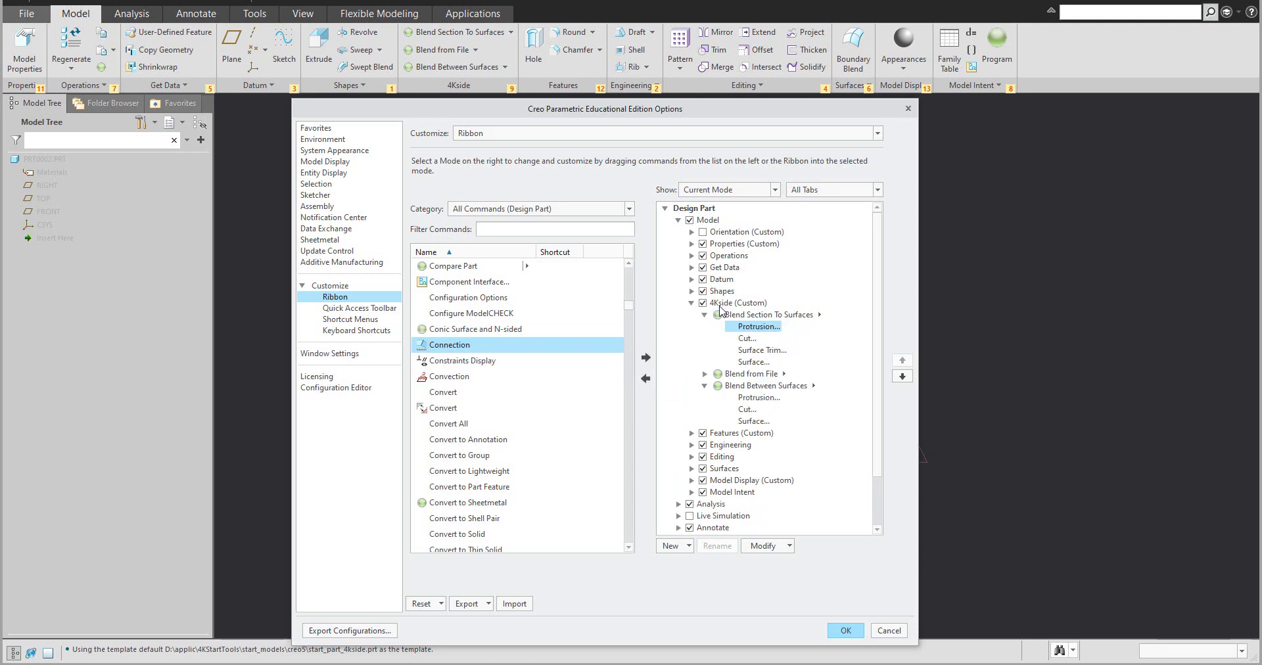
left_click(645, 357)
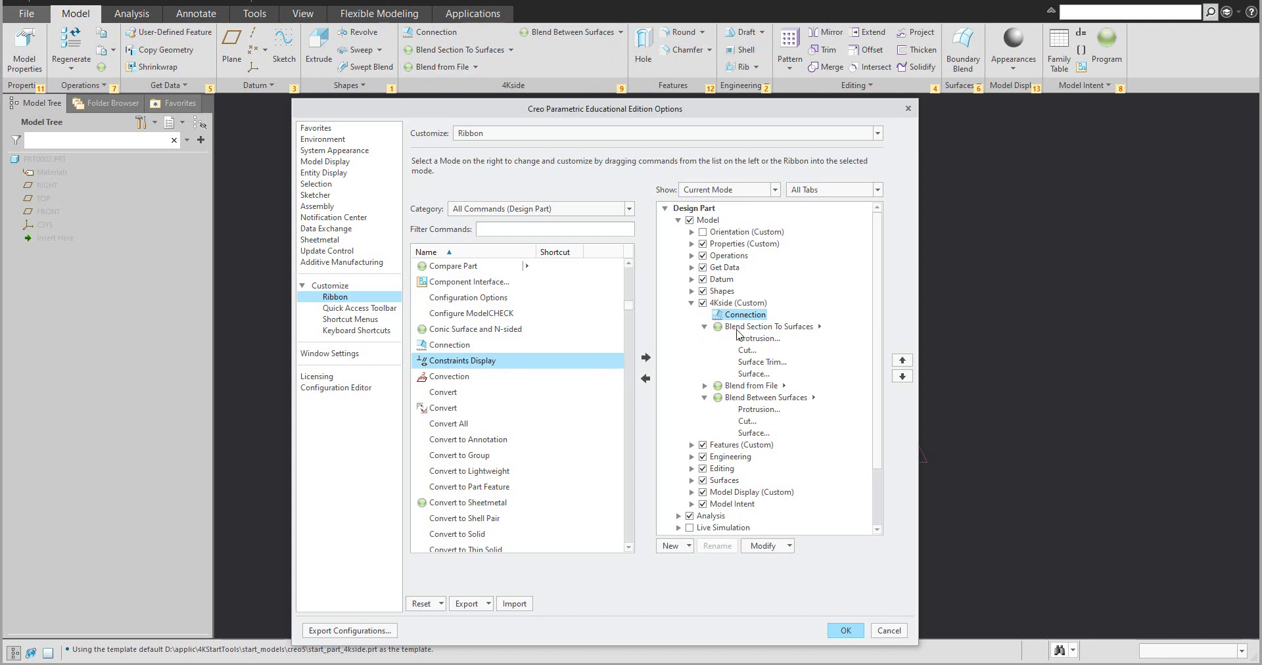
left_click(645, 378)
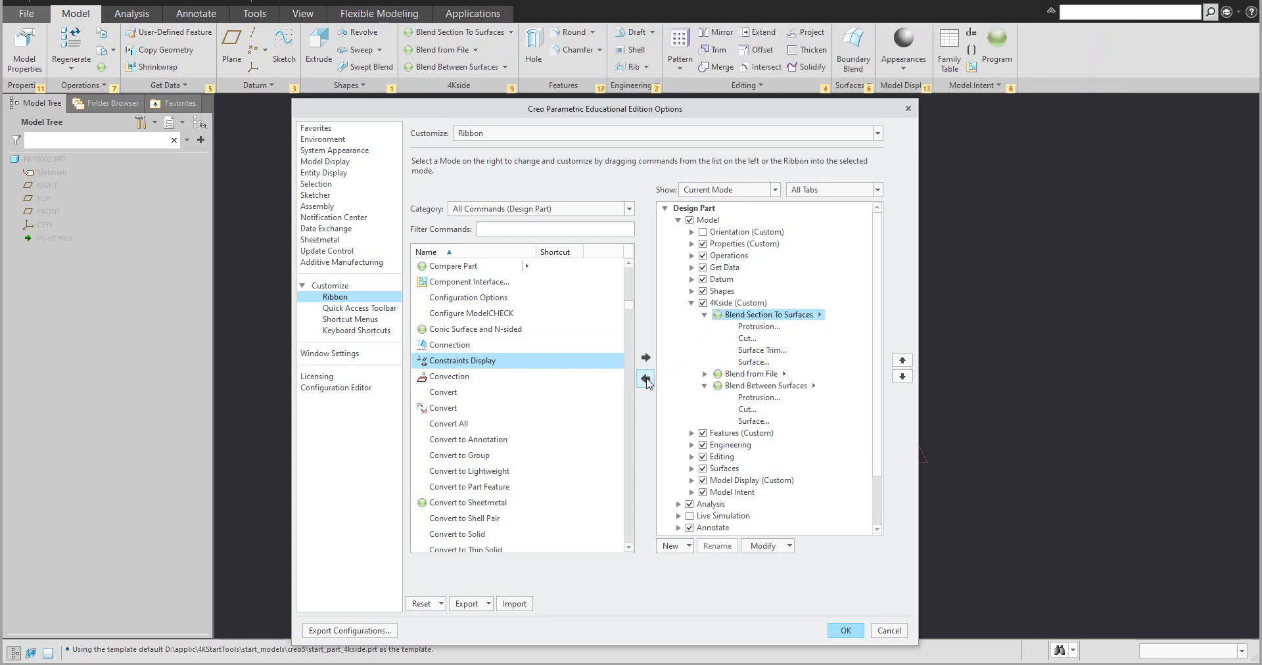
Step: Add the Conic Surface and N-sided command directly under the 4Kside (Custom) group
left_click(468, 330)
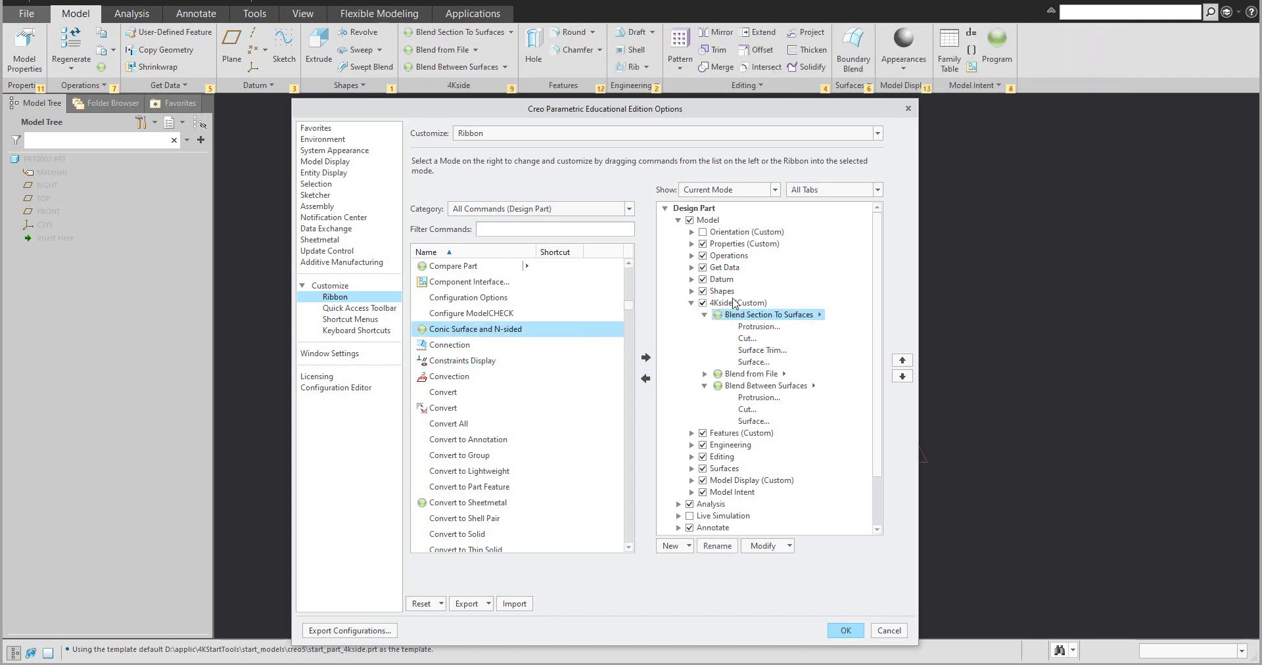
left_click(732, 303)
left_click(645, 357)
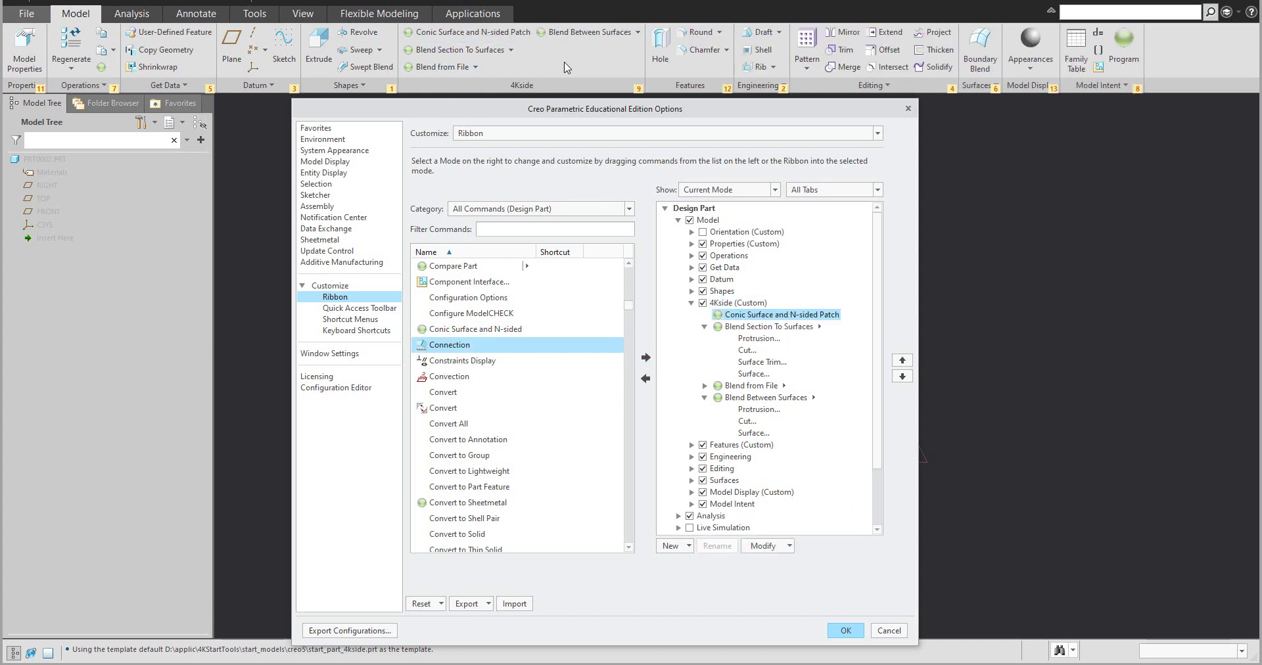
Step: Display the Conic Surface and N-sided Patch command in the 4Kside group as a Large Button
right_click(581, 40)
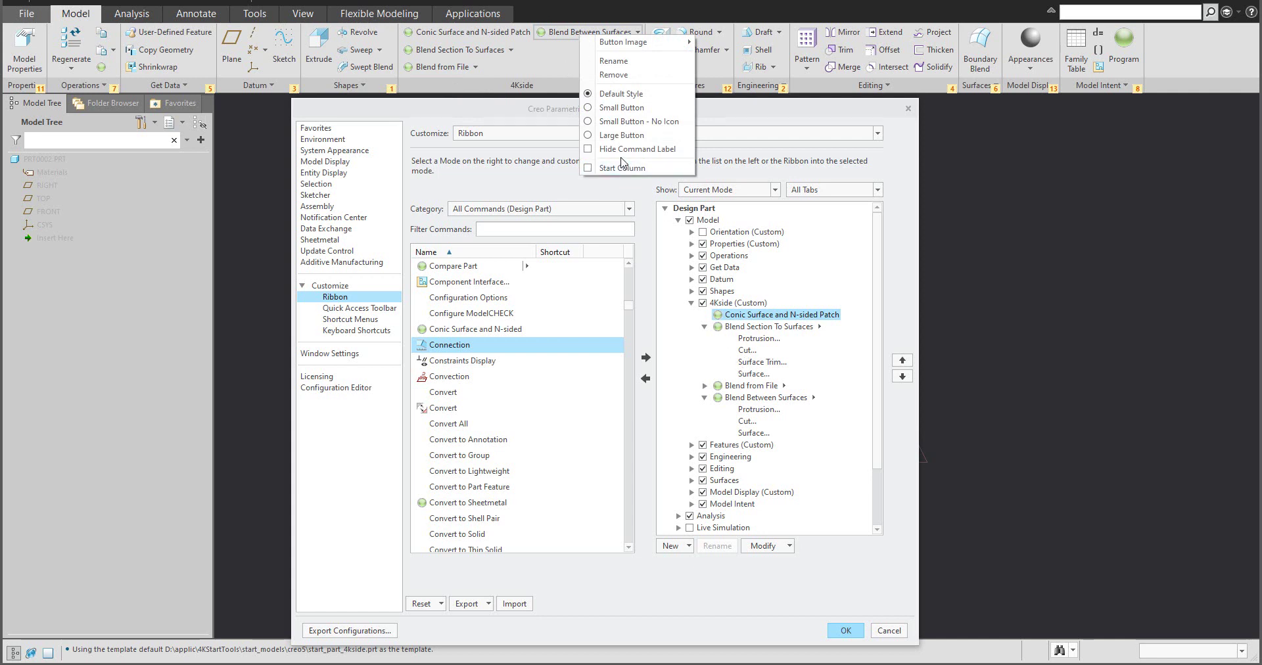
left_click(472, 36)
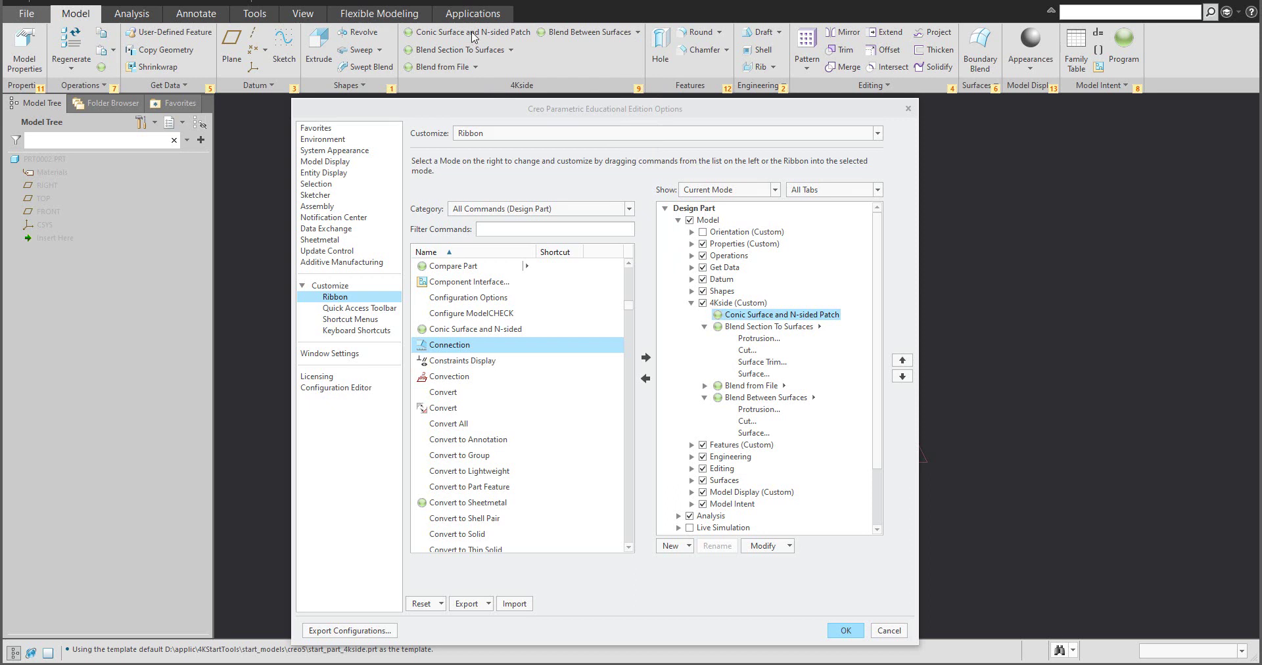
right_click(460, 36)
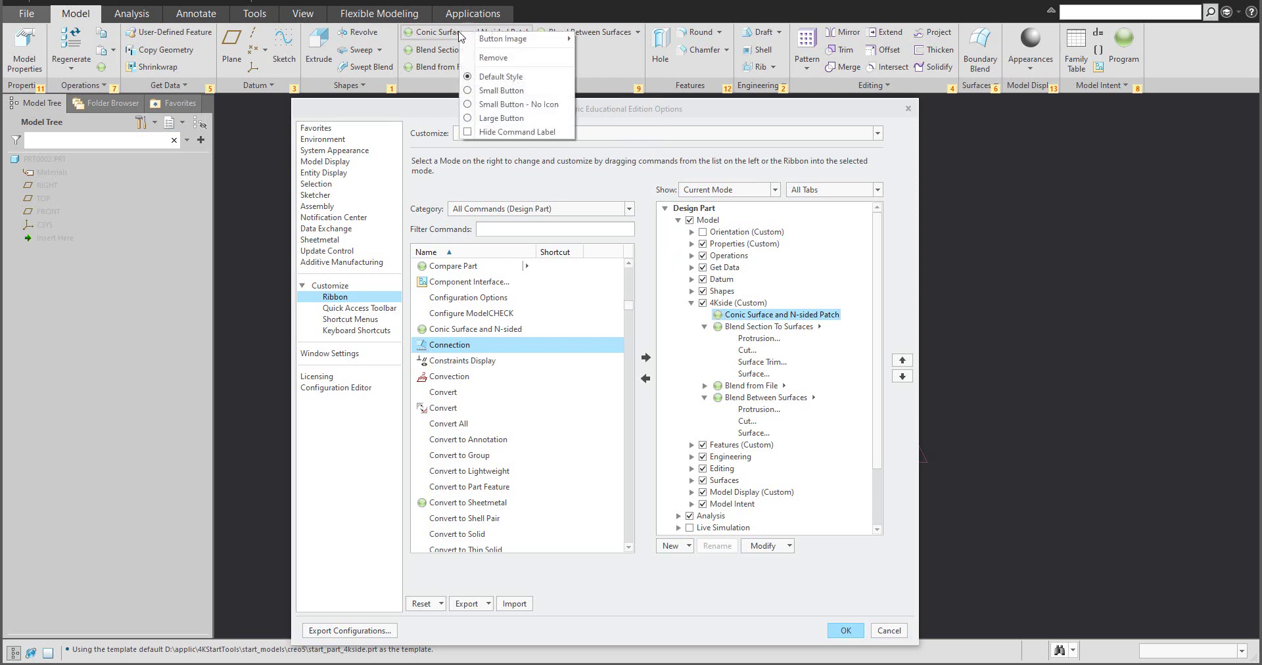
left_click(469, 120)
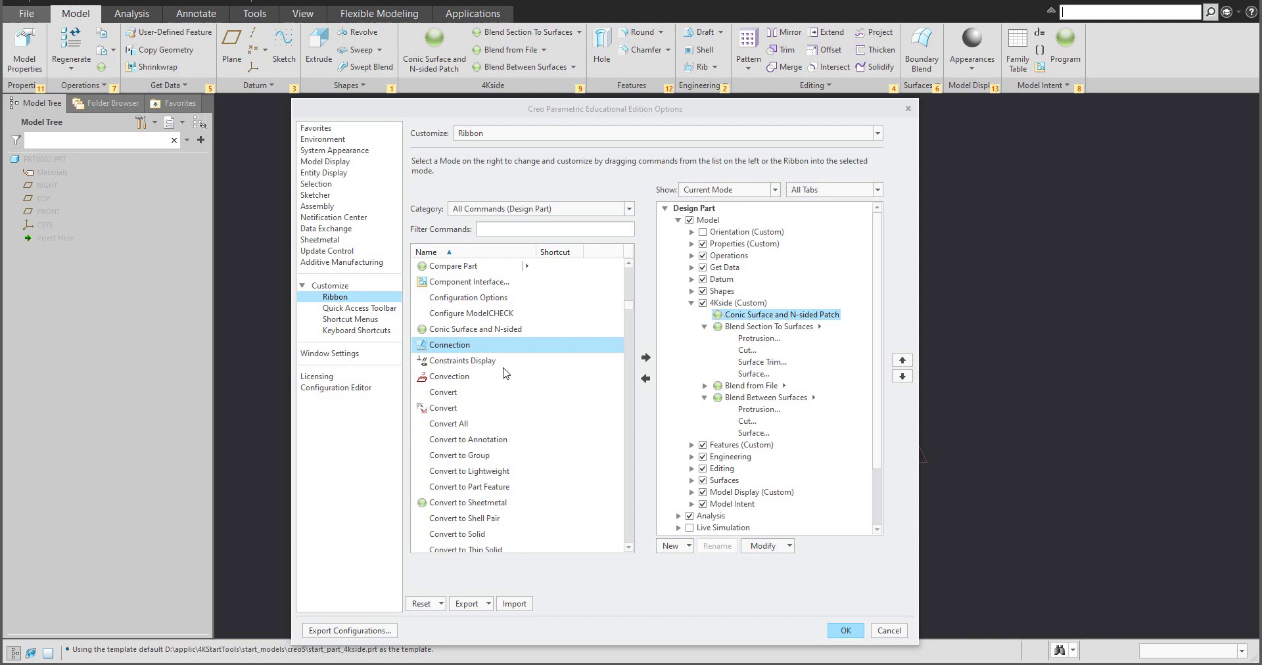
Step: Review the remaining commands and the available display modes, keep Current Mode, and confirm the ribbon customization
scroll(505, 443, "down", 4)
scroll(505, 443, "down", 10)
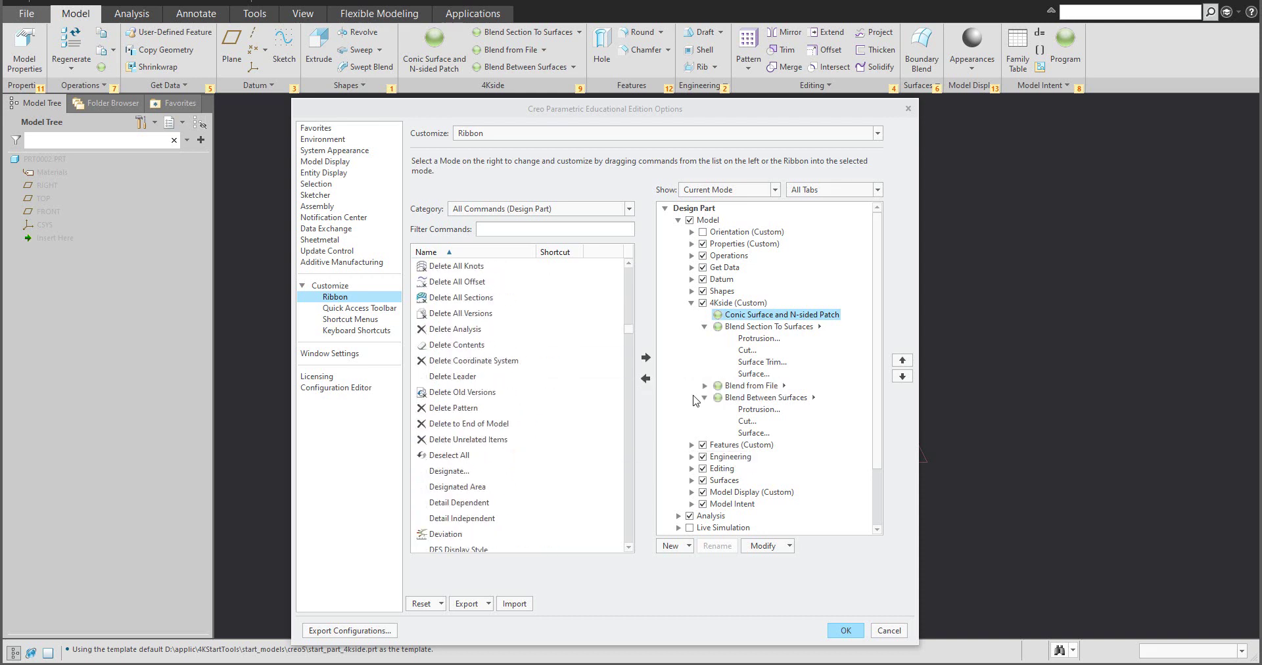
left_click(730, 304)
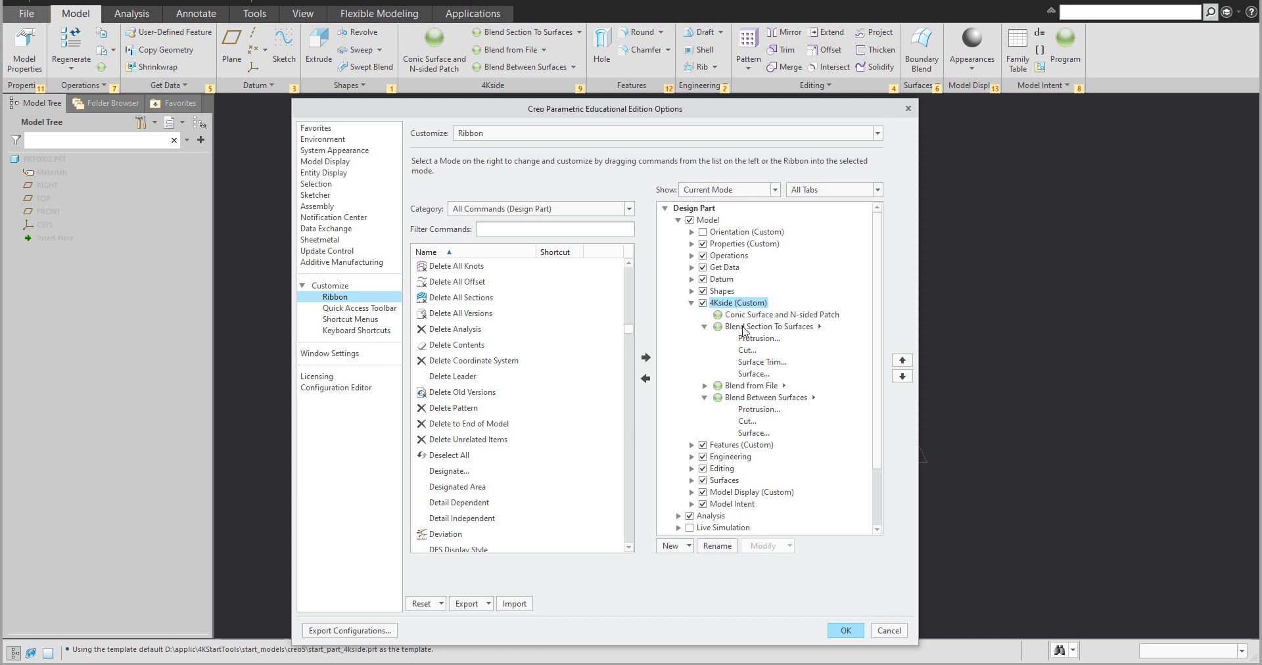
left_click(721, 34)
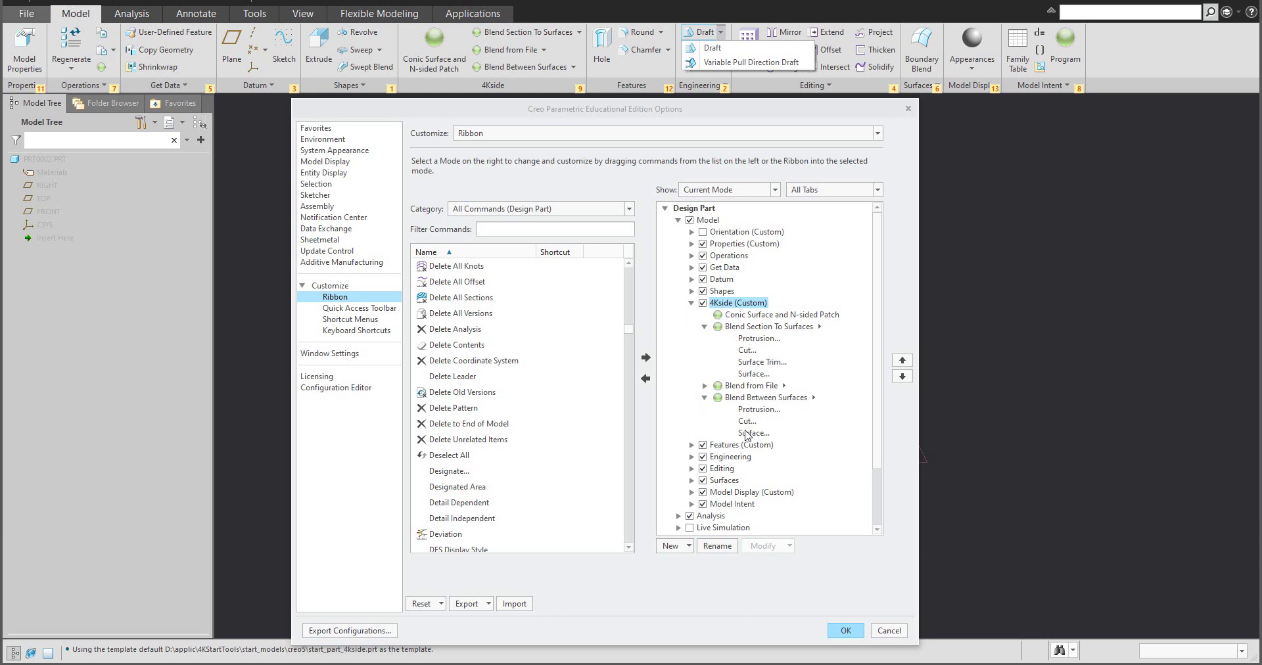
left_click(704, 329)
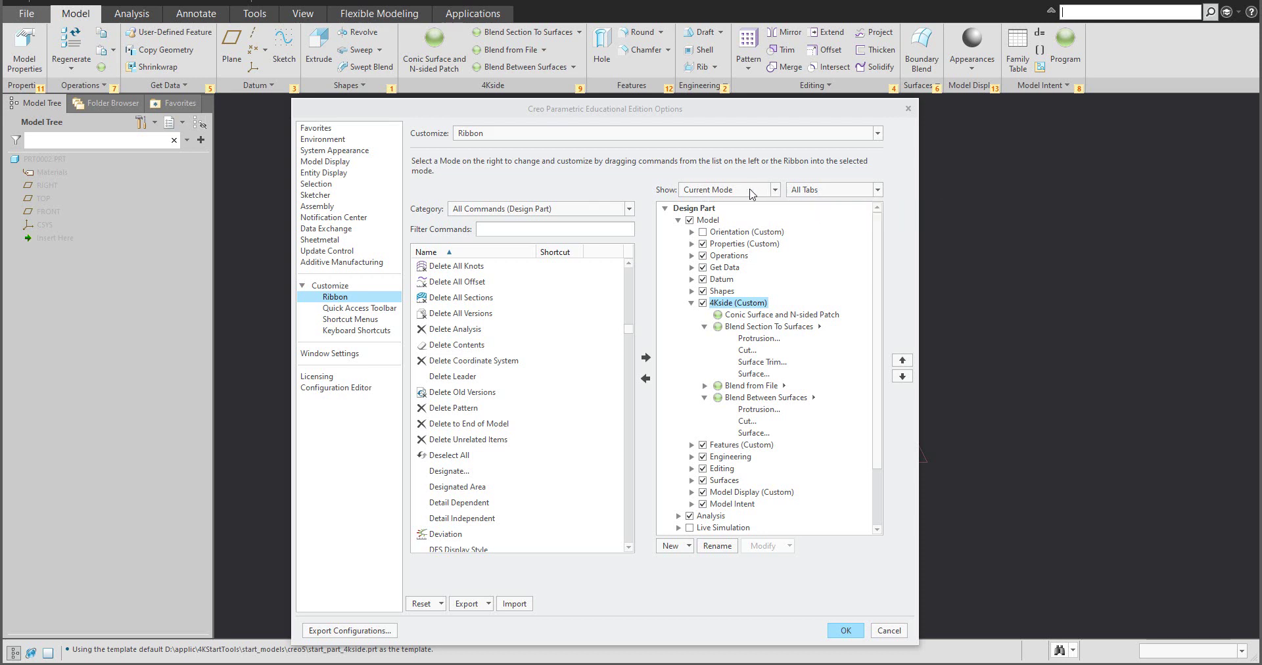
left_click(724, 191)
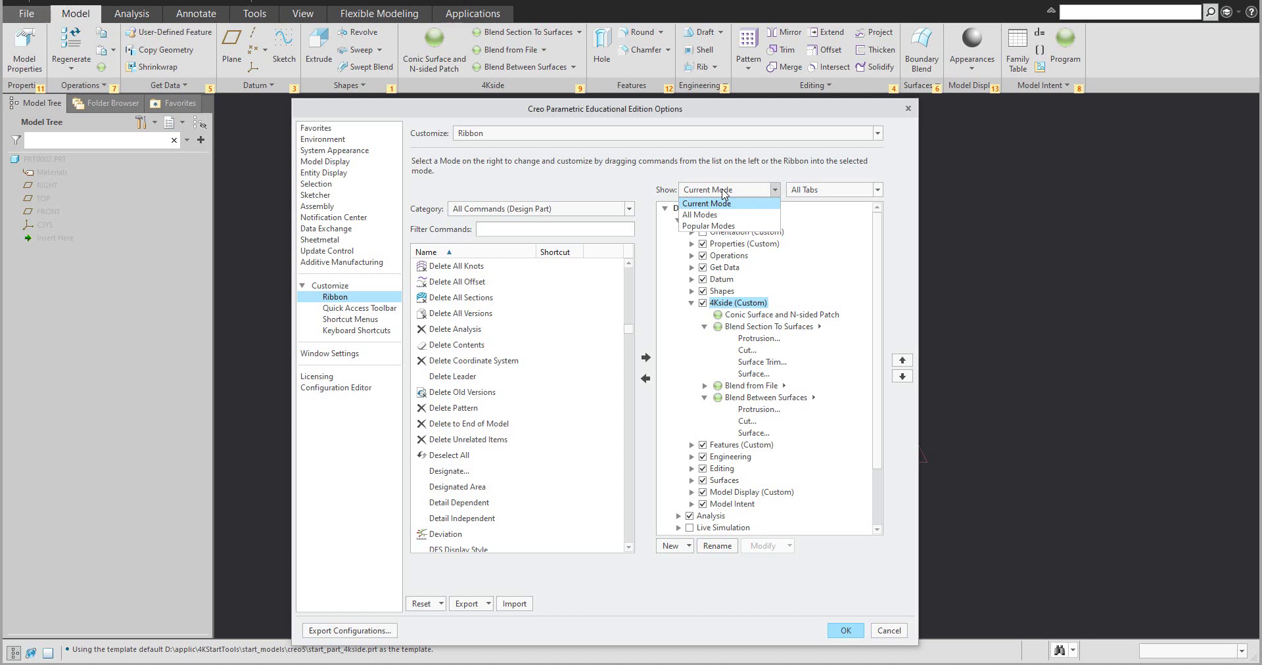
left_click(723, 190)
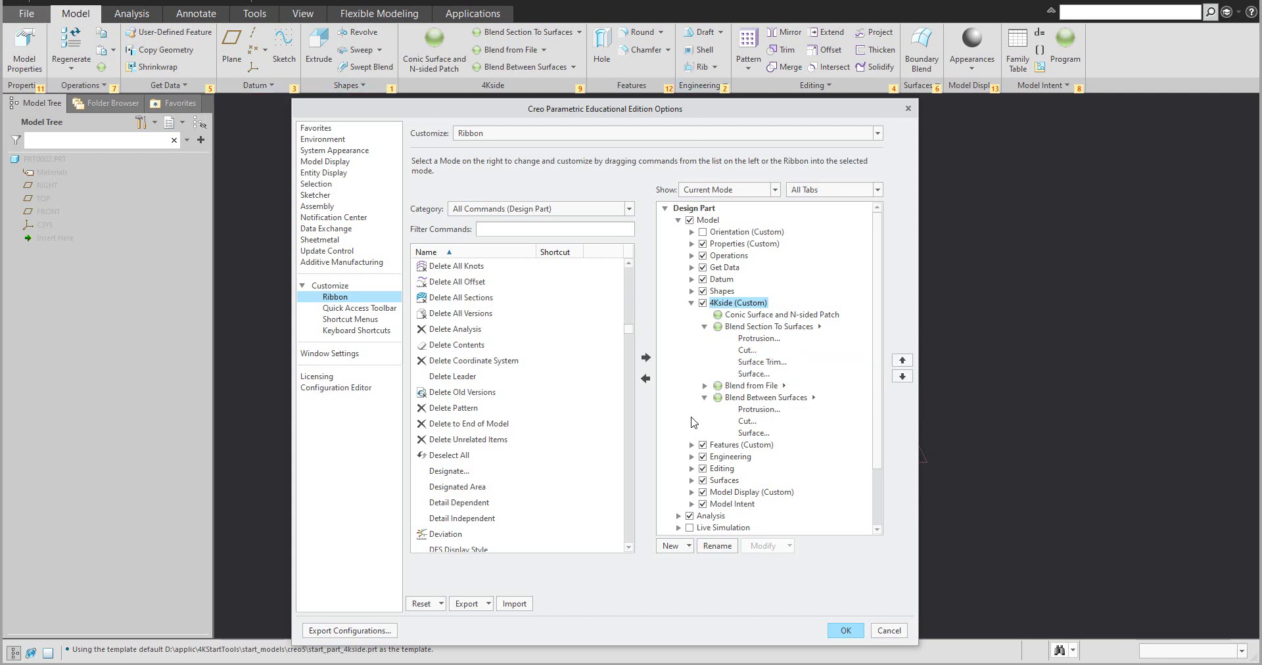
left_click(844, 626)
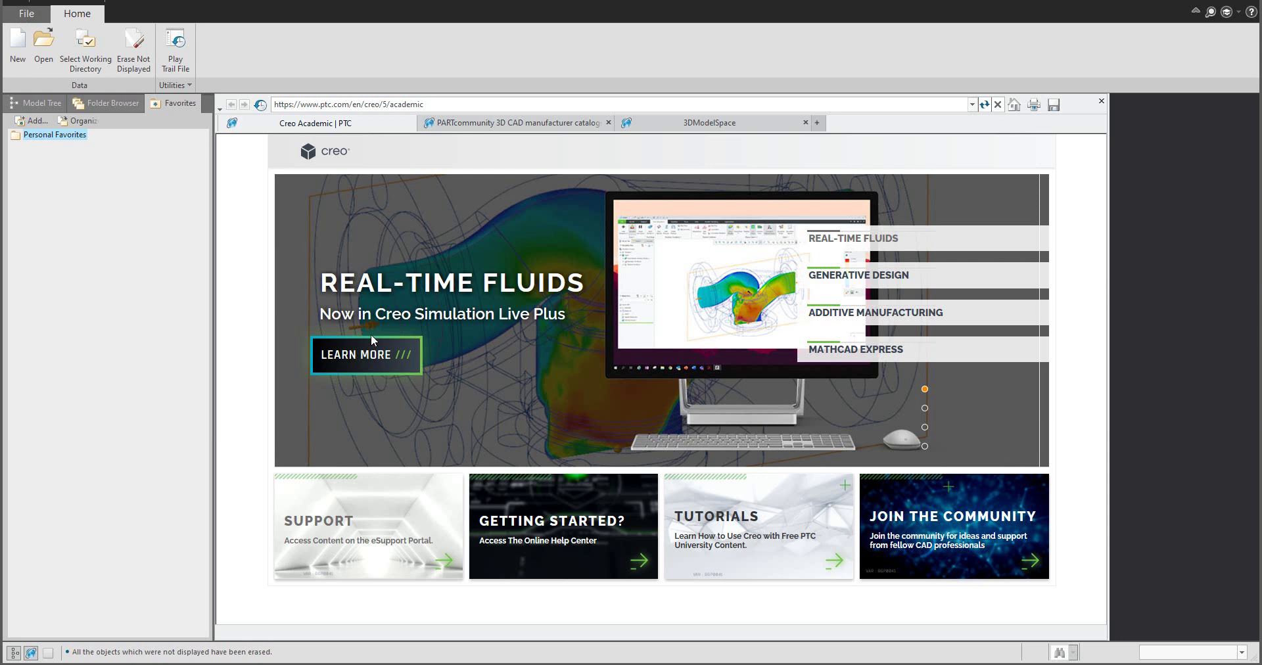
Step: Create a new part from the default start template
left_click(17, 46)
key("Return")
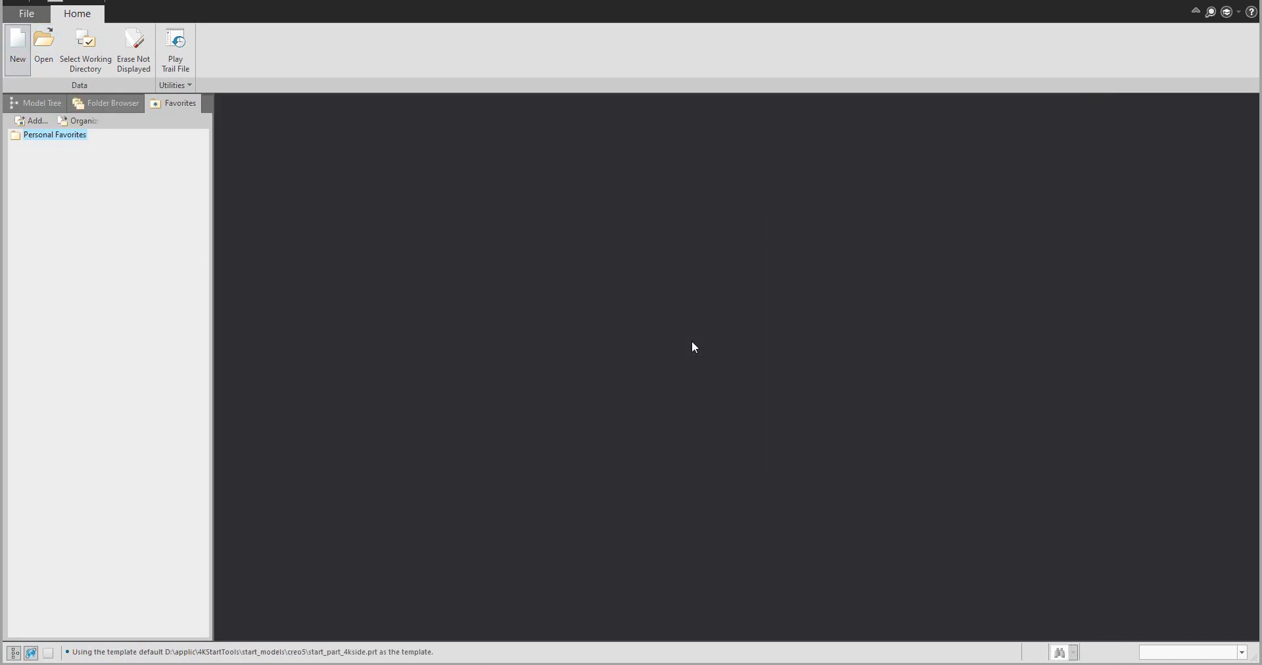